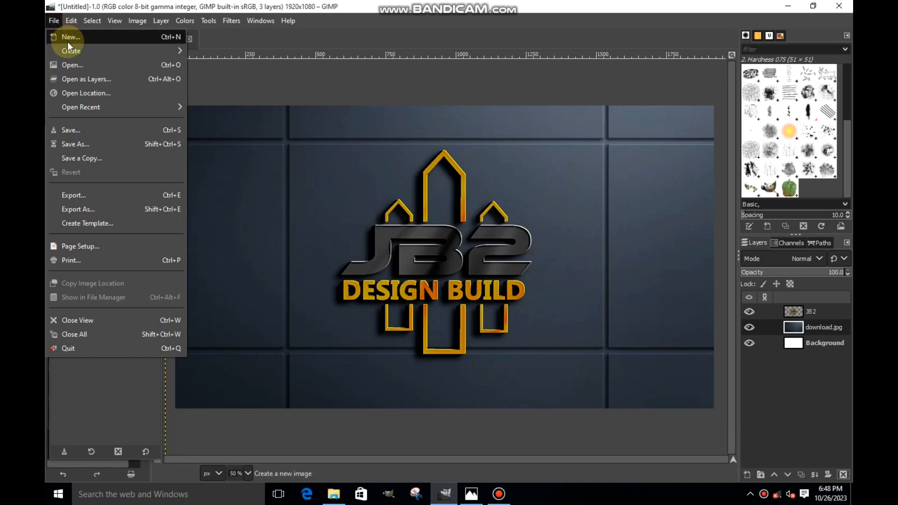
# Step: Create a new 1920 x 1080 px image and set the foreground color to black
pyautogui.click(69, 40)
pyautogui.click(180, 153)
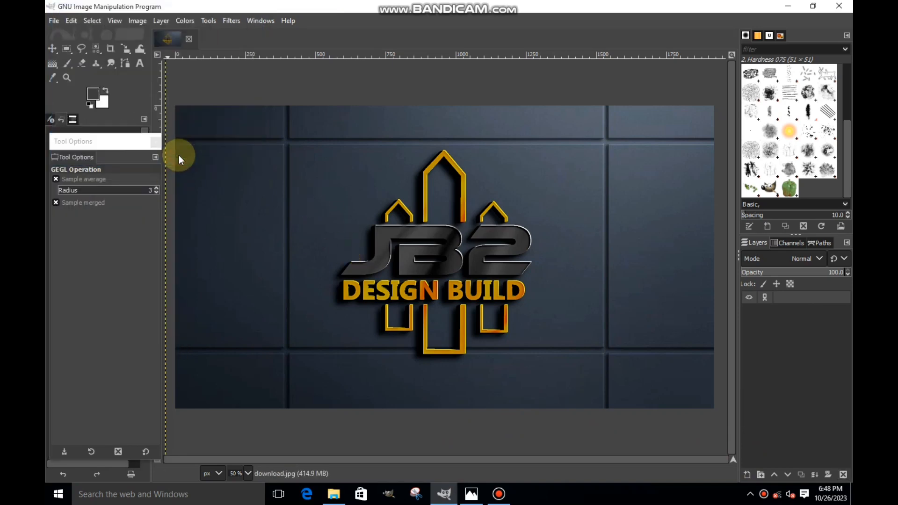
pyautogui.click(96, 91)
pyautogui.click(183, 213)
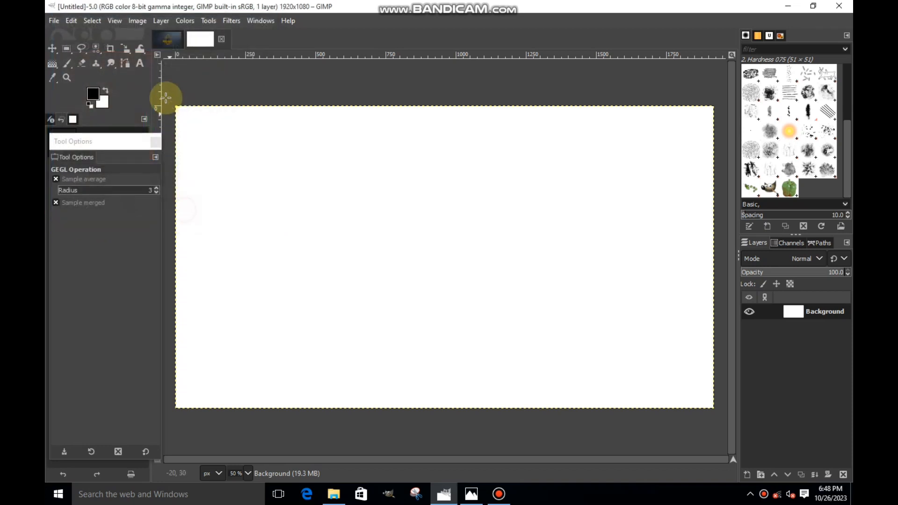
# Step: Add a text box across the middle of the canvas reading "JB2" in the Ethnocentric font
pyautogui.click(138, 62)
pyautogui.moveTo(255, 200); pyautogui.dragTo(611, 325)
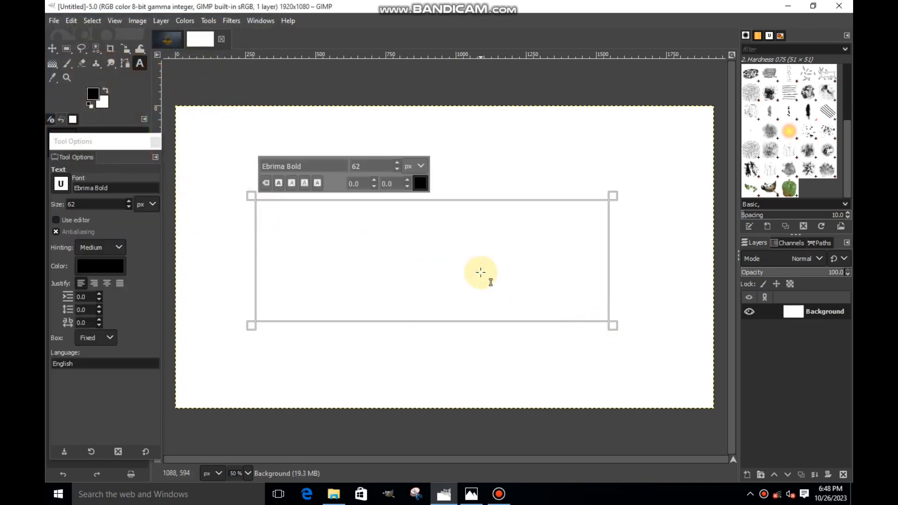
pyautogui.write('j')
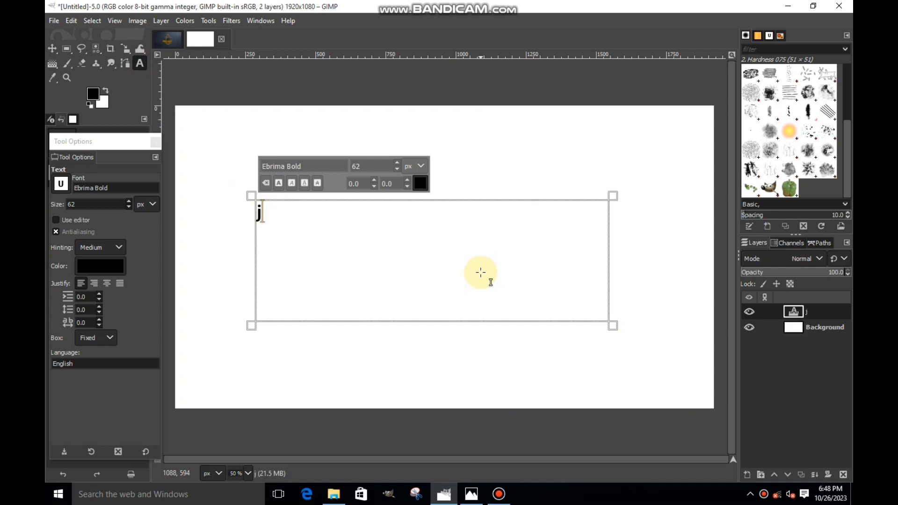
pyautogui.press('BackSpace')
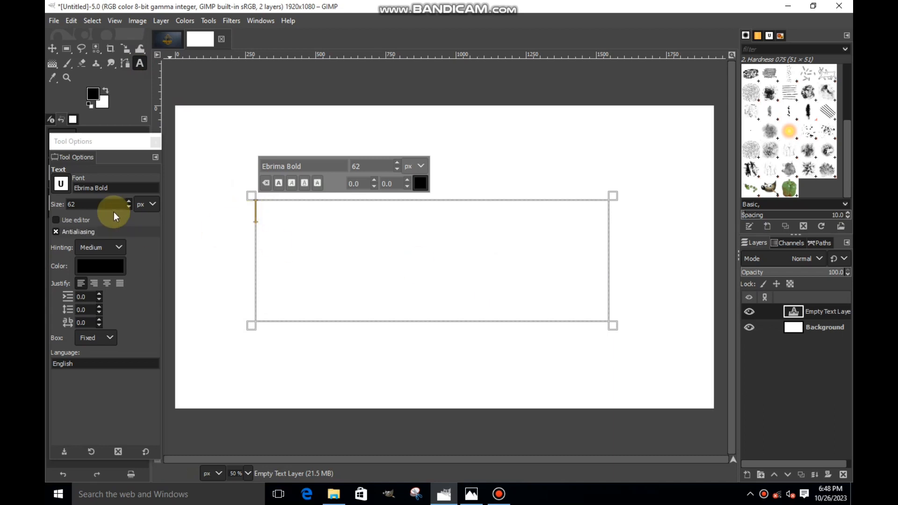
pyautogui.click(60, 183)
pyautogui.click(70, 261)
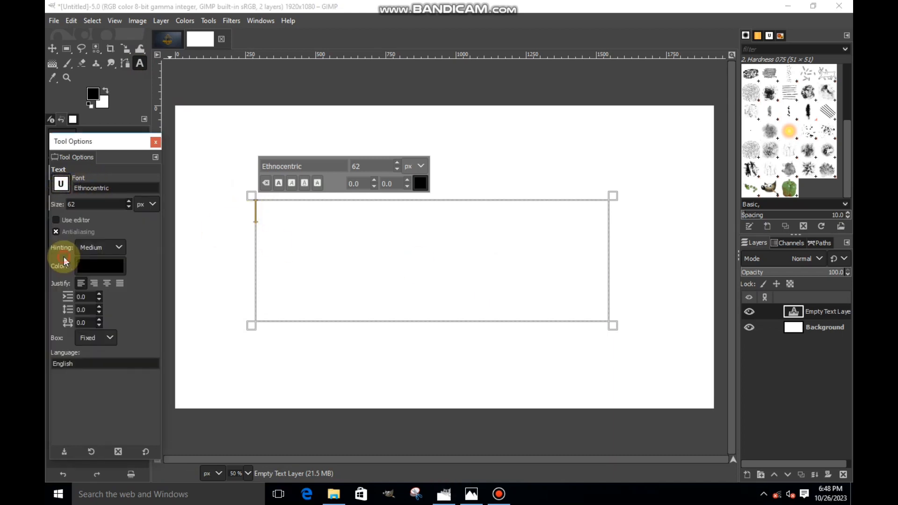
pyautogui.click(310, 230)
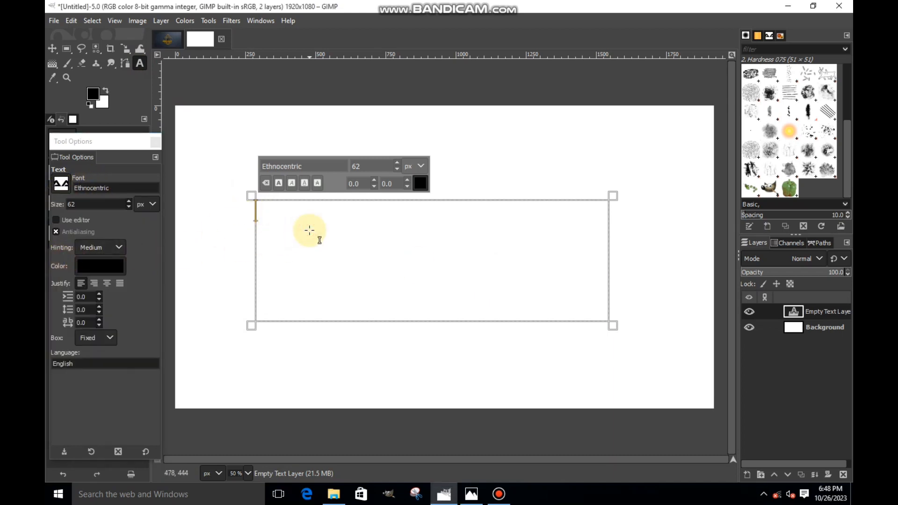
pyautogui.write('JB2')
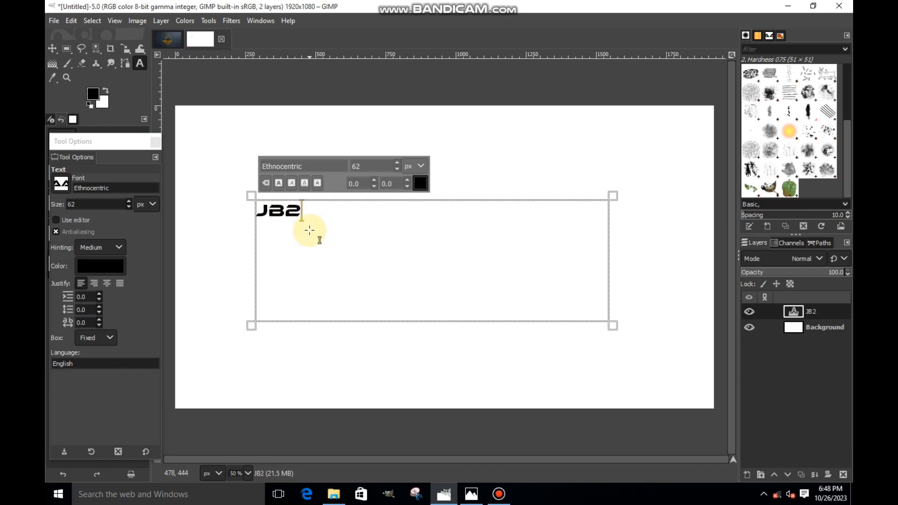
# Step: Enlarge the JB2 text to 296 px and reshape its text box so the lettering sits nearer the canvas center
pyautogui.moveTo(302, 212); pyautogui.dragTo(215, 223)
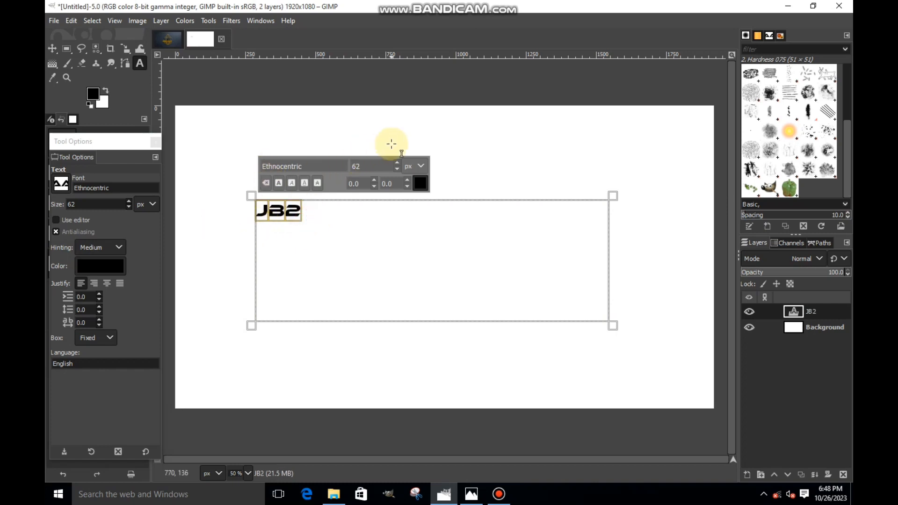
pyautogui.moveTo(397, 162); pyautogui.dragTo(396, 169)
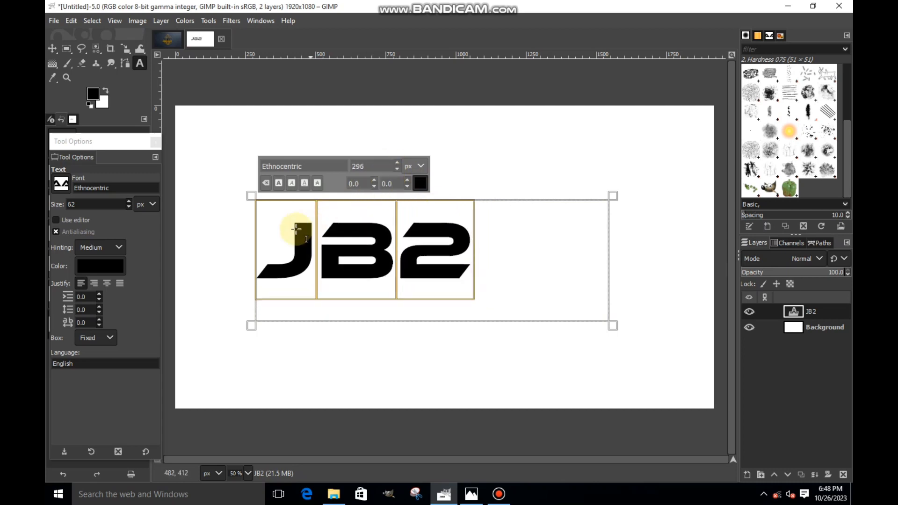
pyautogui.moveTo(251, 252); pyautogui.dragTo(577, 306)
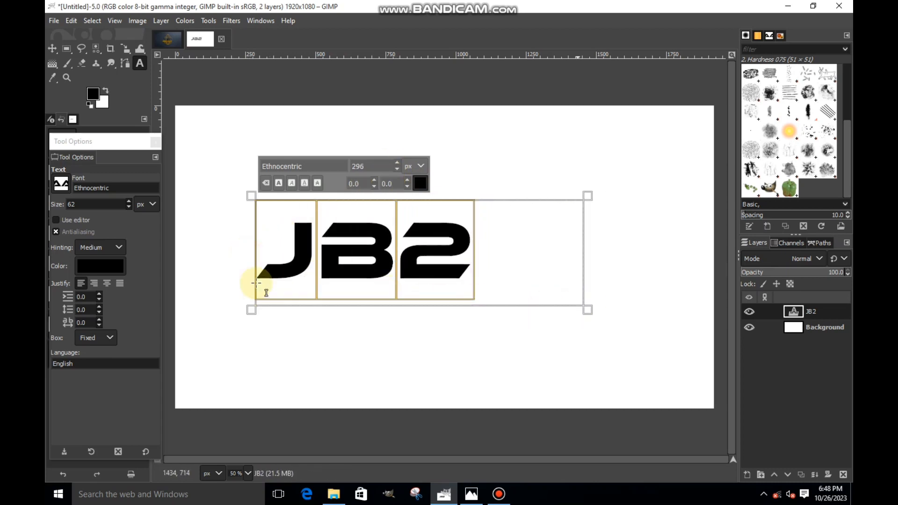
pyautogui.moveTo(256, 253); pyautogui.dragTo(315, 252)
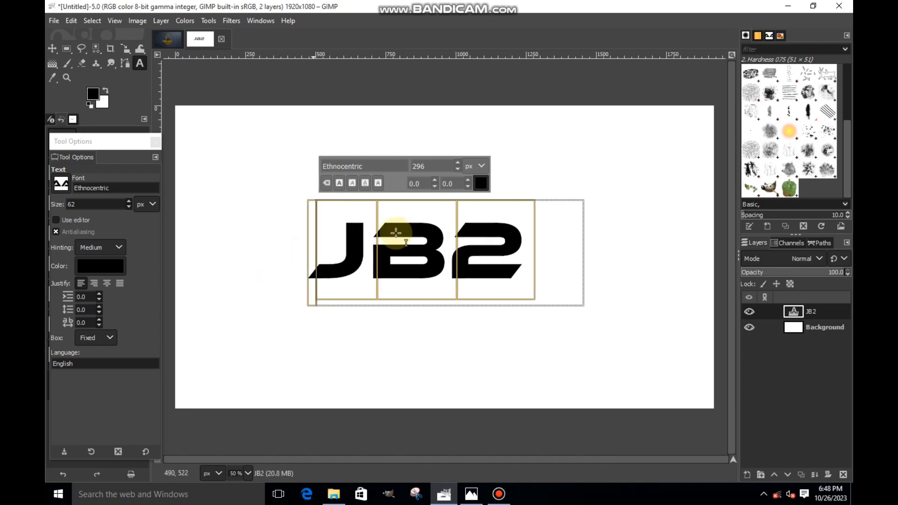
# Step: Finish editing the text and add a new transparent layer above the JB2 layer
pyautogui.click(67, 48)
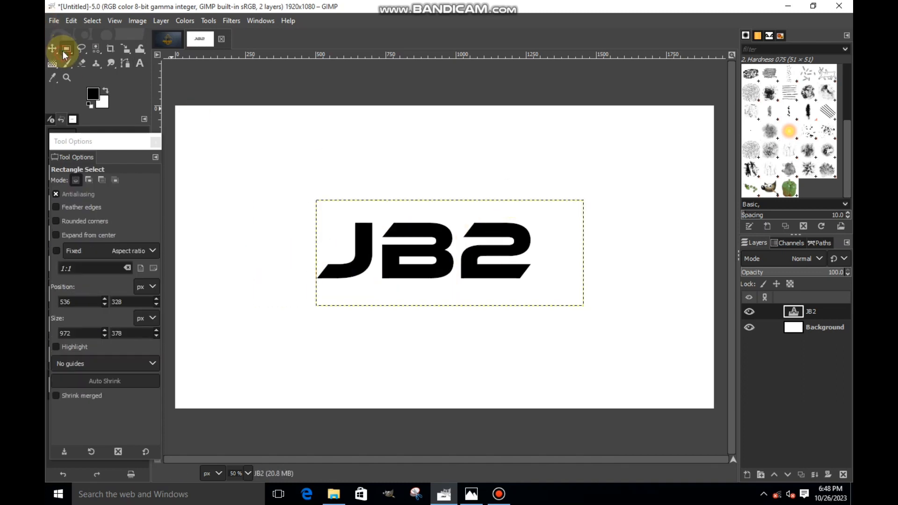
pyautogui.click(52, 49)
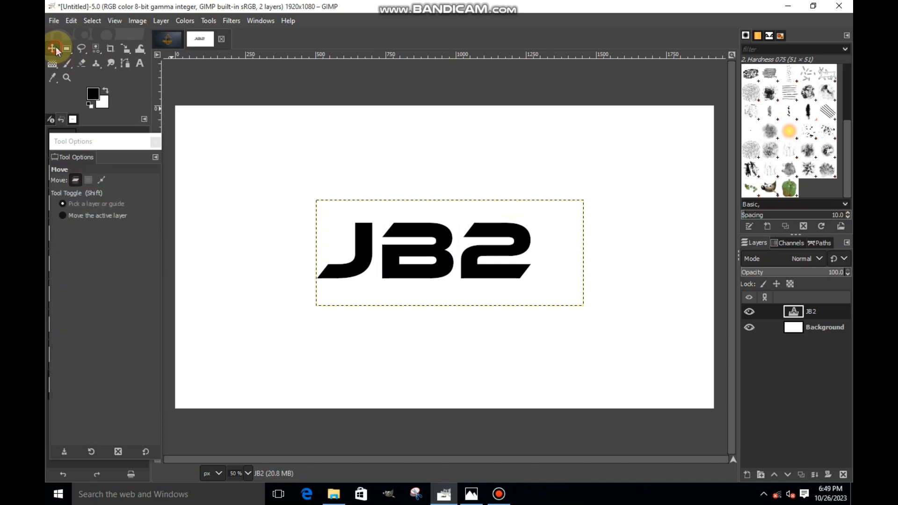
pyautogui.click(750, 475)
pyautogui.click(760, 467)
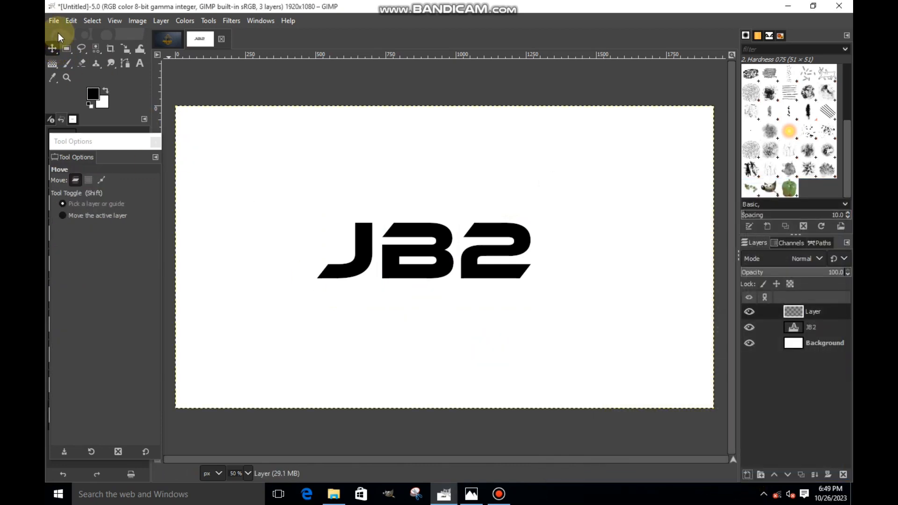
# Step: Make a rectangular selection of about 196 x 51 px bridging the gap between the upper ends of the J and B
pyautogui.click(67, 48)
pyautogui.scroll(4, 381, 231)
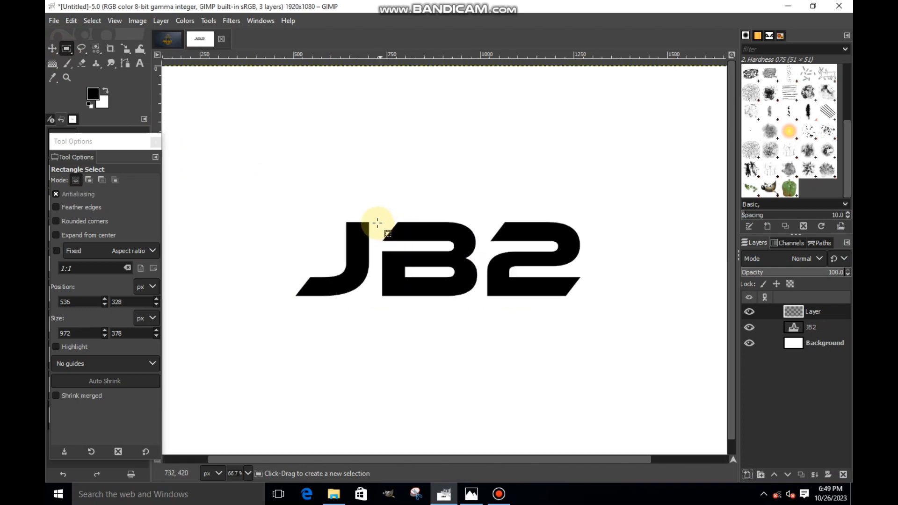
pyautogui.moveTo(339, 226); pyautogui.dragTo(559, 279)
pyautogui.moveTo(501, 236); pyautogui.dragTo(501, 233)
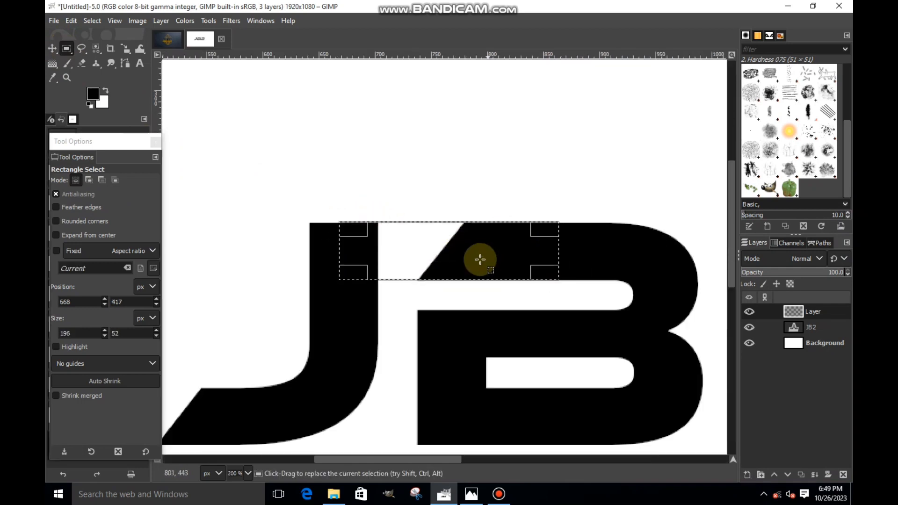
pyautogui.scroll(3, 477, 263)
pyautogui.moveTo(462, 294); pyautogui.dragTo(477, 170)
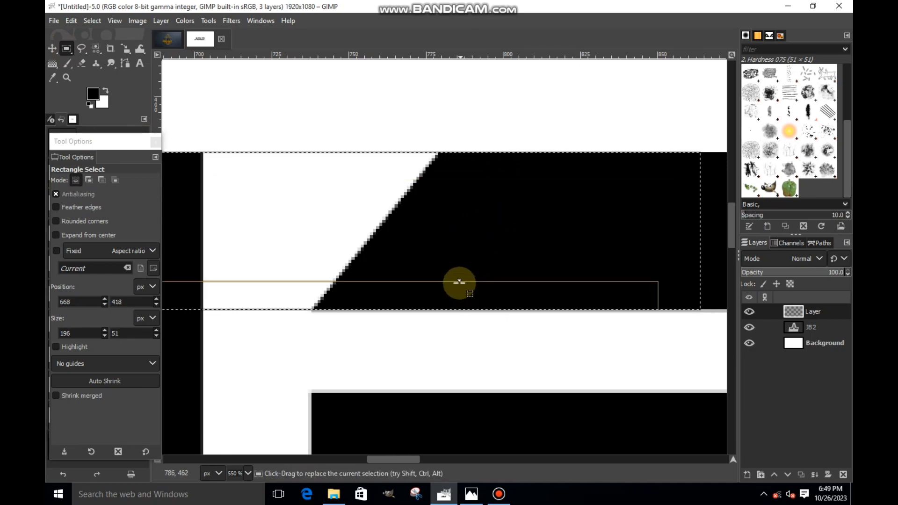
pyautogui.scroll(-2, 460, 278)
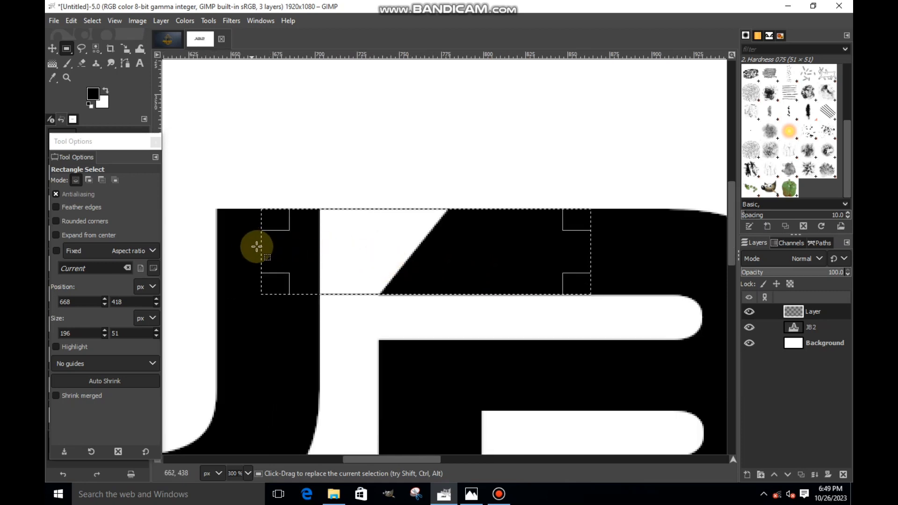
# Step: Extend the selection to 271 x 52 px, starting near the J's outer edge and reaching the start of the B's curve
pyautogui.moveTo(257, 248); pyautogui.dragTo(229, 247)
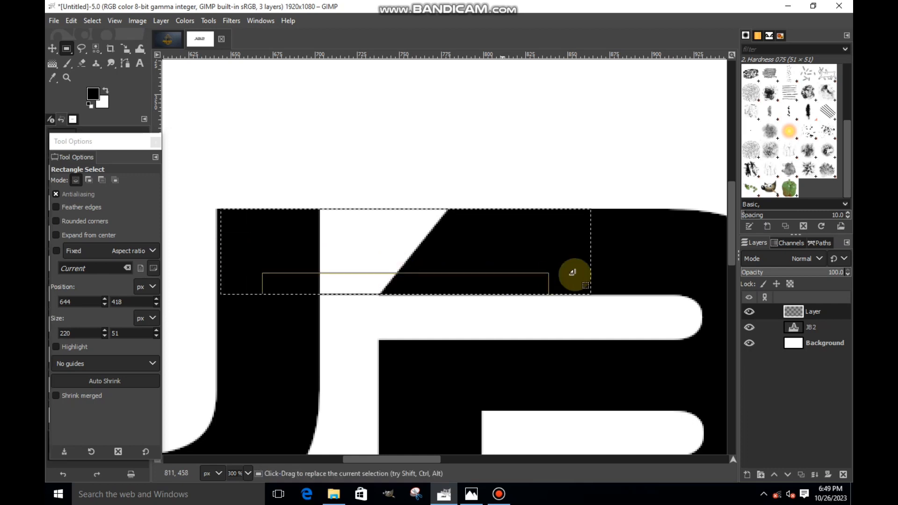
pyautogui.moveTo(577, 255); pyautogui.dragTo(669, 252)
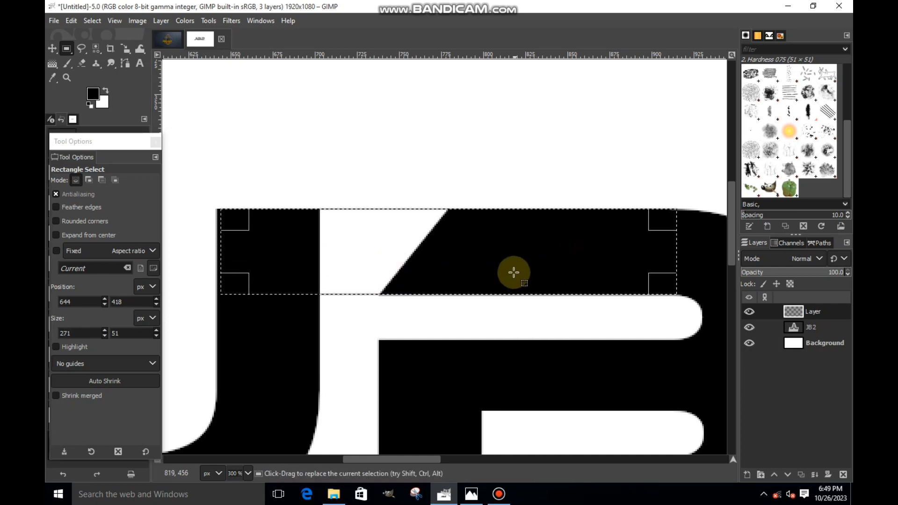
pyautogui.scroll(1, 490, 268)
pyautogui.scroll(1, 490, 268)
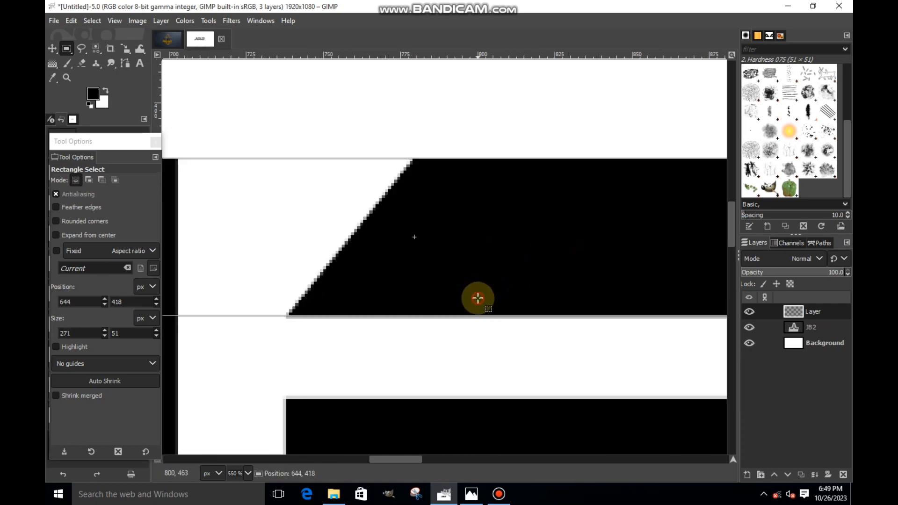
pyautogui.moveTo(477, 298); pyautogui.dragTo(475, 301)
# Step: Fill the selection with the black foreground color to join the J and B, and clear the selection
pyautogui.rightClick(482, 282)
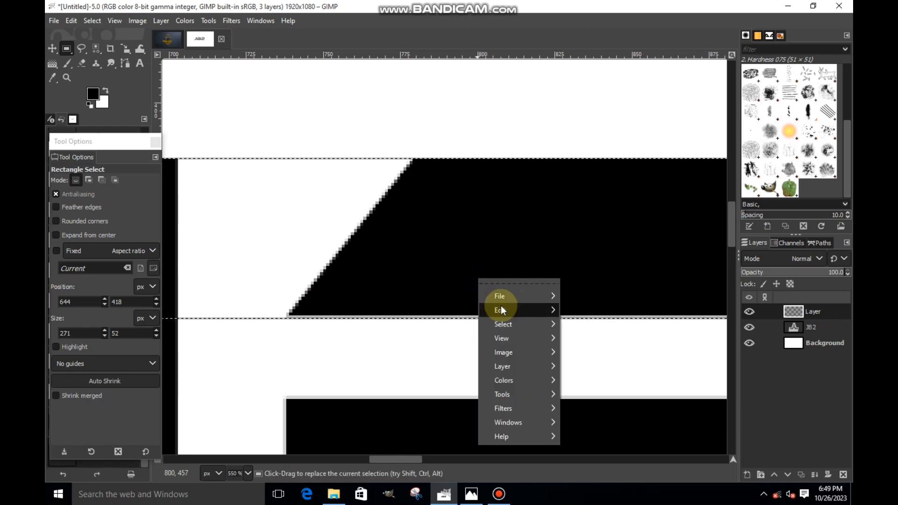
pyautogui.moveTo(501, 305)
pyautogui.click(582, 330)
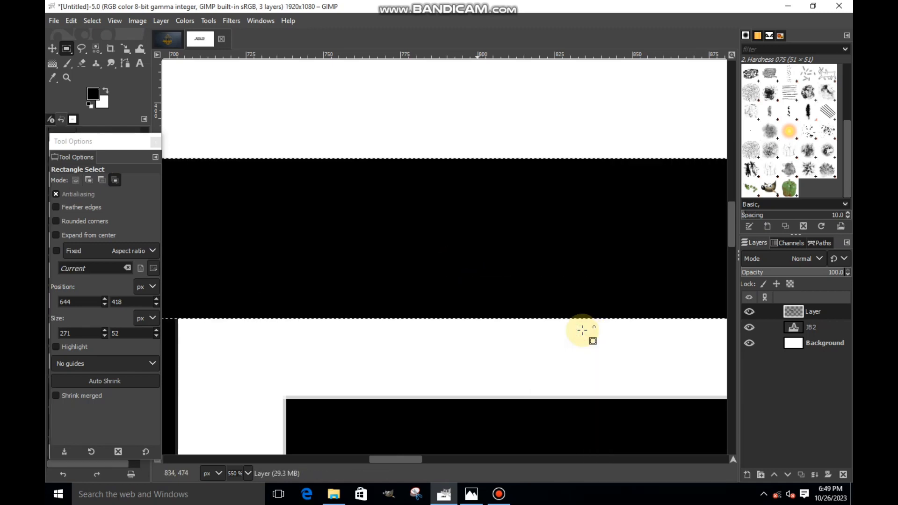
pyautogui.click(582, 330)
pyautogui.scroll(-1, 582, 331)
pyautogui.scroll(-5, 583, 330)
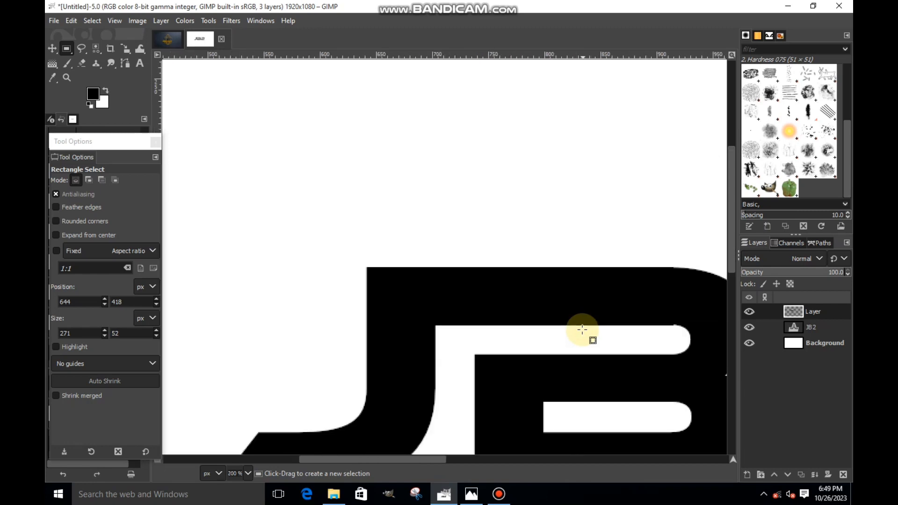
pyautogui.scroll(-1, 582, 330)
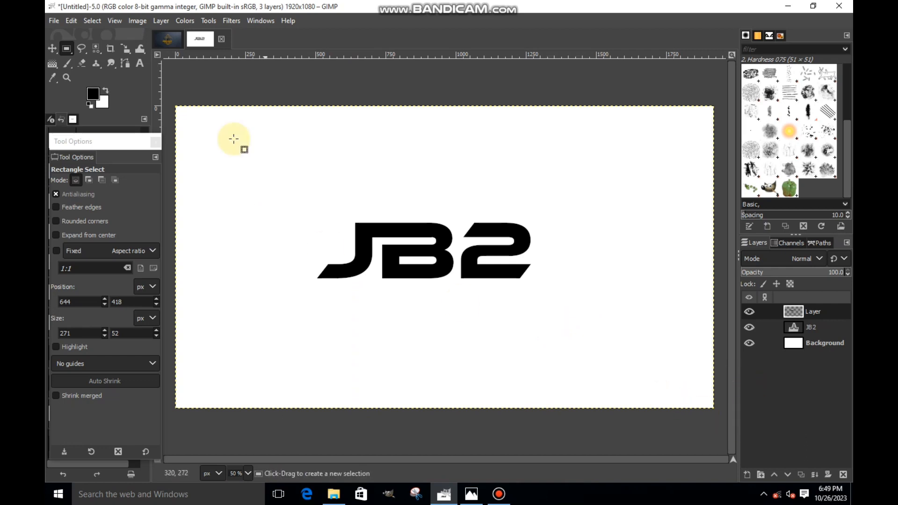
# Step: Add a text box directly below the JB2 lettering reading "DESIGN BUILD" in the Ebrima Bold font
pyautogui.click(143, 69)
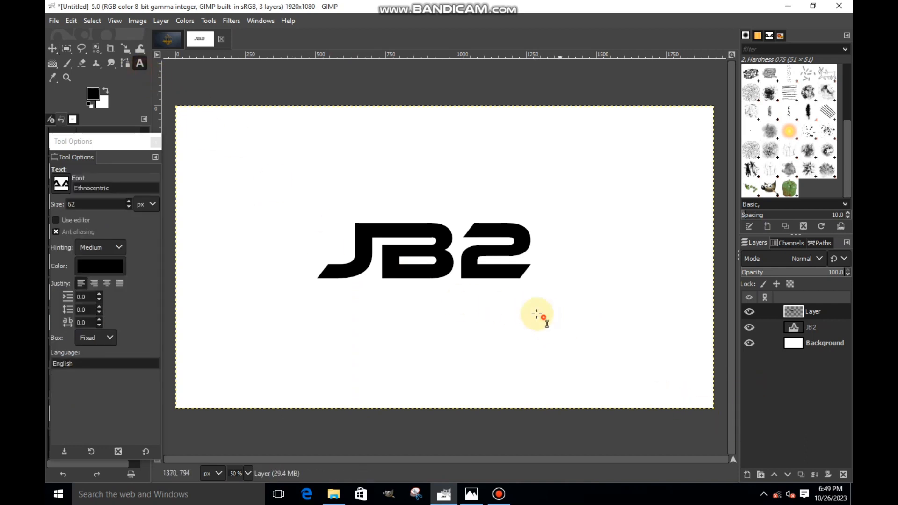
pyautogui.moveTo(559, 328); pyautogui.dragTo(316, 283)
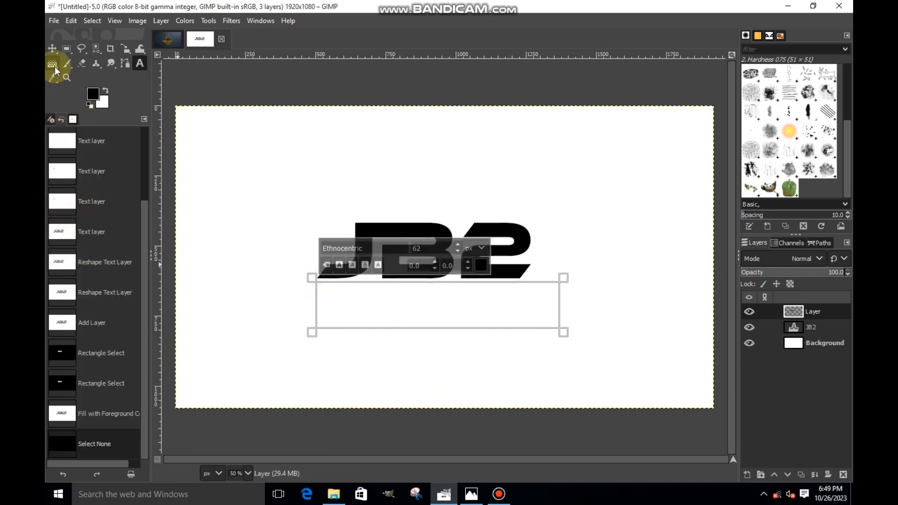
pyautogui.doubleClick(141, 61)
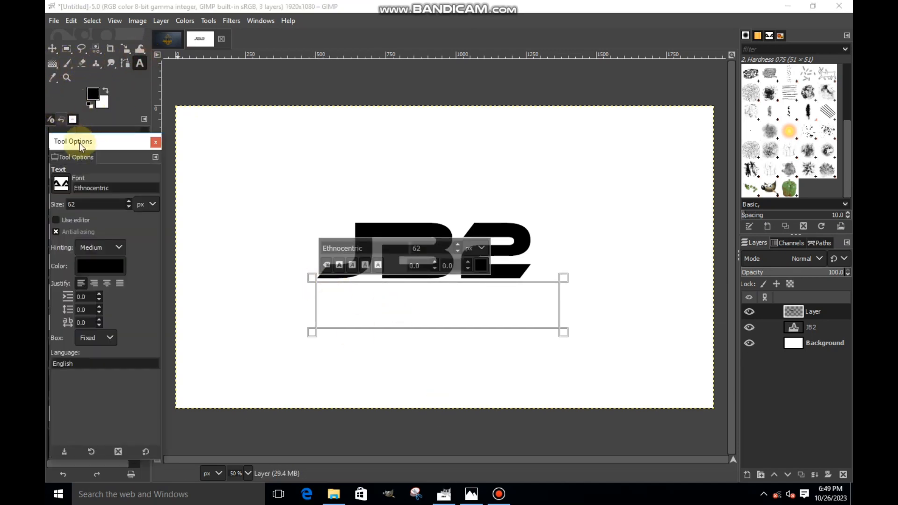
pyautogui.click(61, 183)
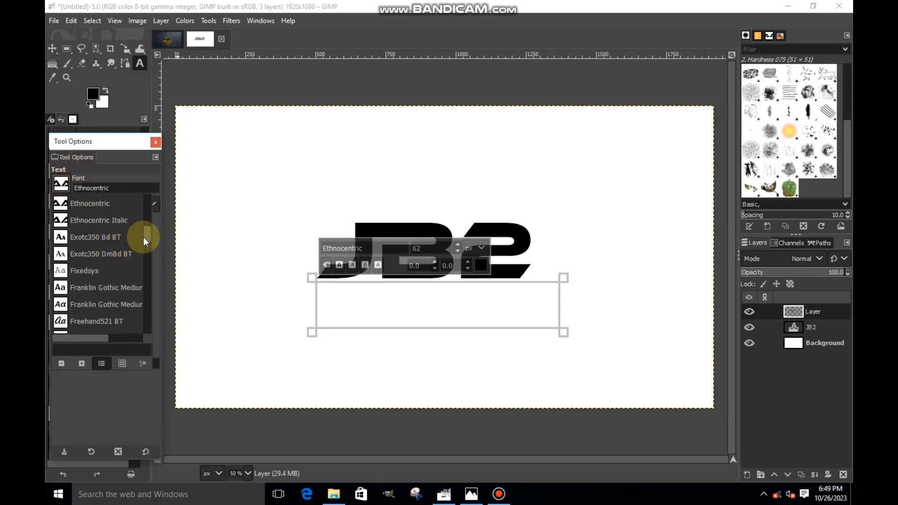
pyautogui.moveTo(143, 237); pyautogui.dragTo(147, 232)
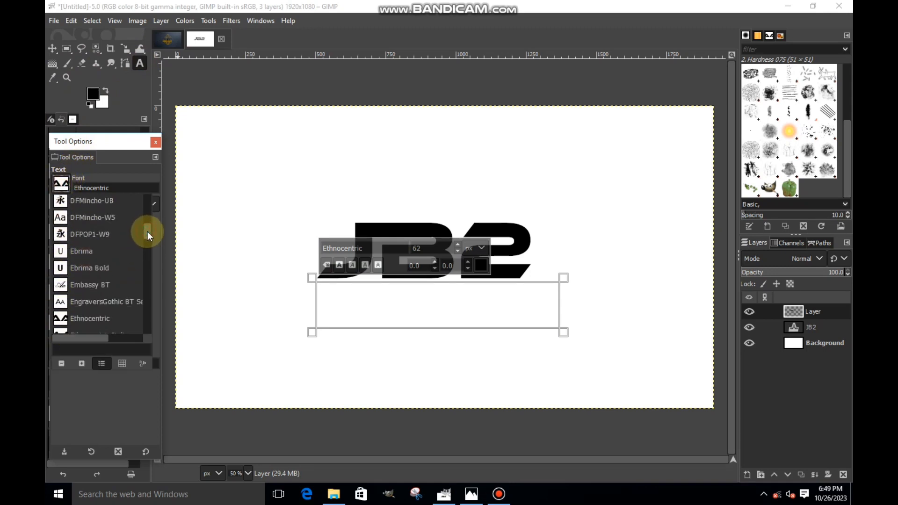
pyautogui.click(61, 271)
pyautogui.click(365, 293)
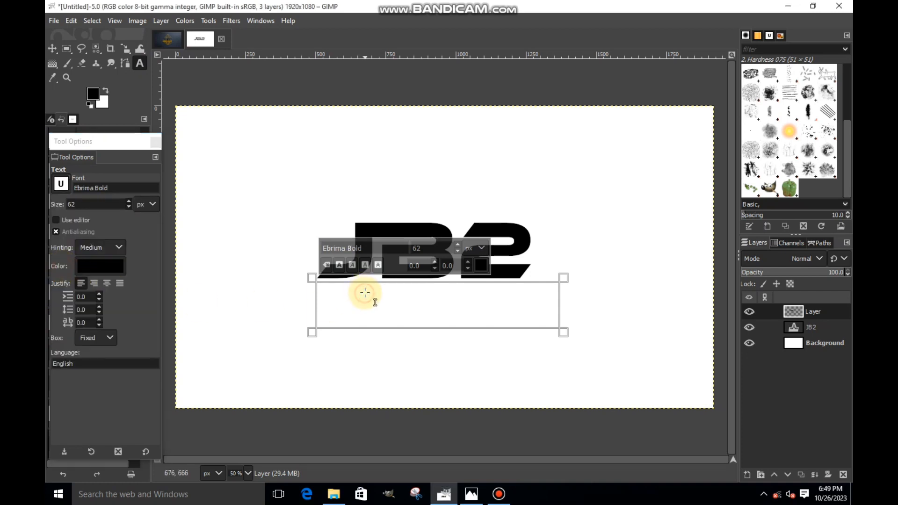
pyautogui.write('DESIGN BUILD')
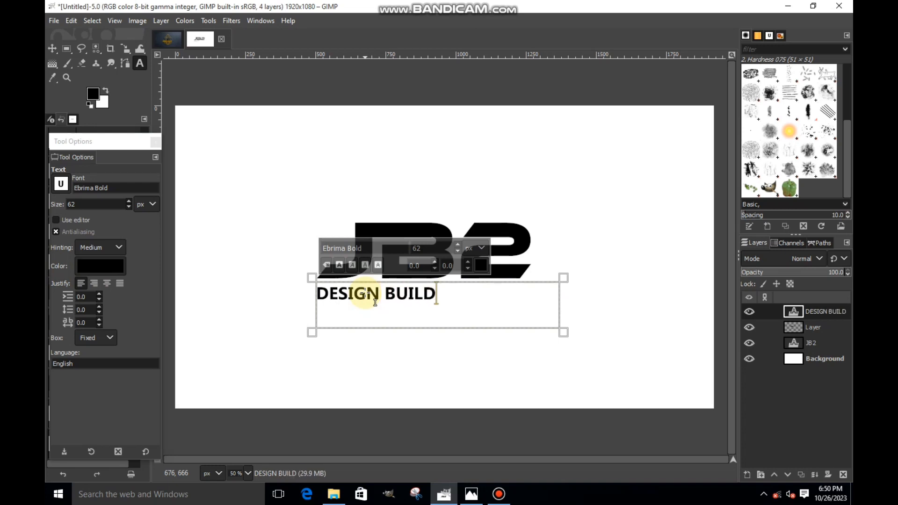
# Step: Enlarge the entire DESIGN BUILD text to 99 px
pyautogui.moveTo(453, 299); pyautogui.dragTo(132, 352)
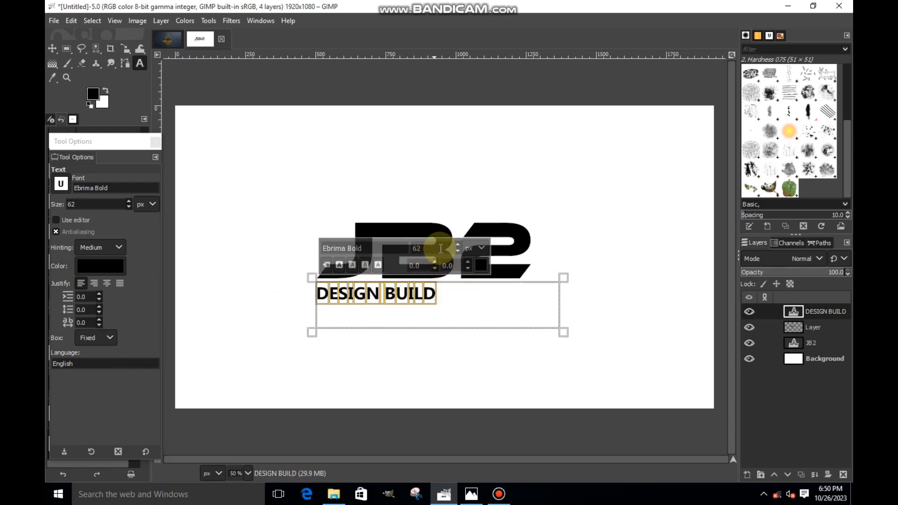
pyautogui.moveTo(455, 245); pyautogui.dragTo(456, 245)
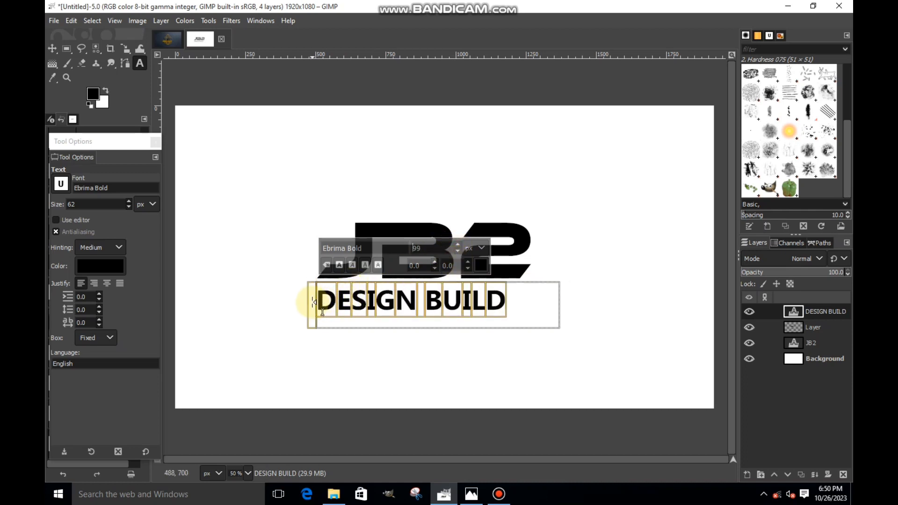
# Step: Enlarge the DESIGN BUILD text to 110 px, making its text box shallower and repositioning its left edge near the J's outer edge
pyautogui.moveTo(311, 304); pyautogui.dragTo(561, 314)
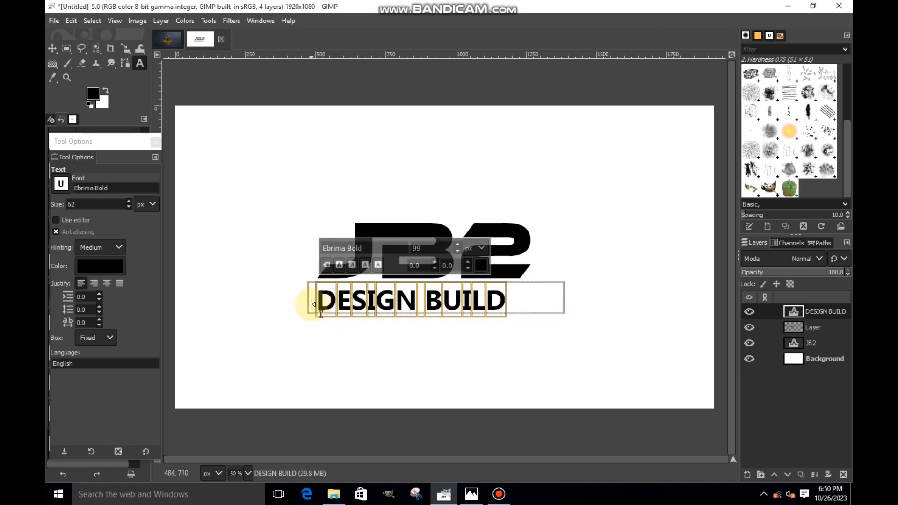
pyautogui.moveTo(313, 302); pyautogui.dragTo(327, 304)
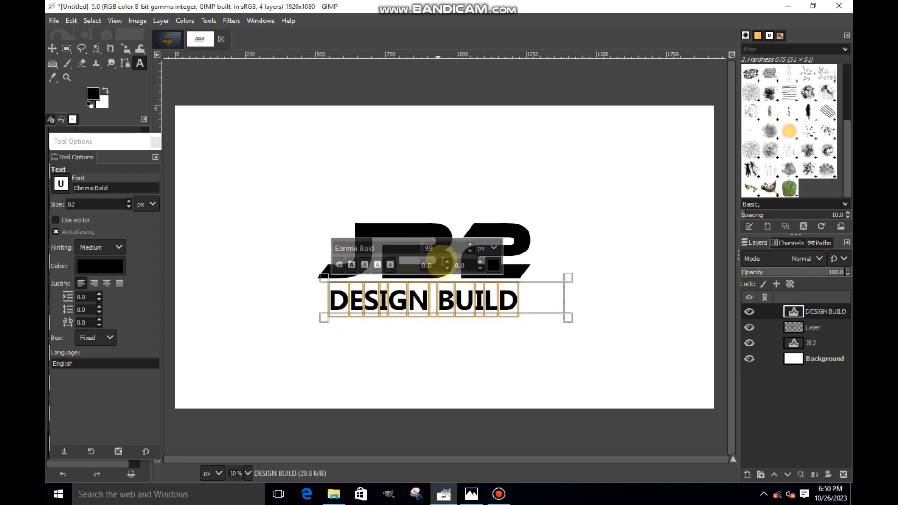
pyautogui.click(471, 245)
pyautogui.click(471, 245)
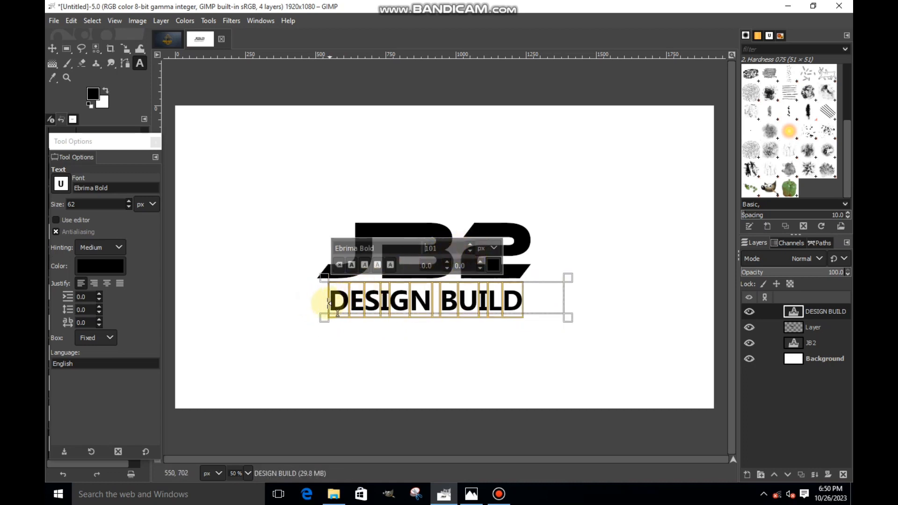
pyautogui.moveTo(318, 301); pyautogui.dragTo(310, 321)
pyautogui.click(451, 242)
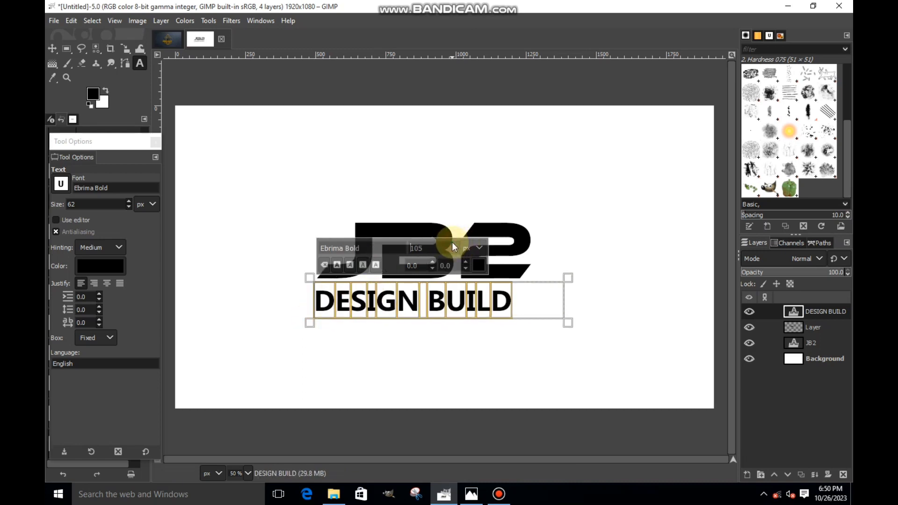
pyautogui.click(452, 242)
pyautogui.click(452, 242)
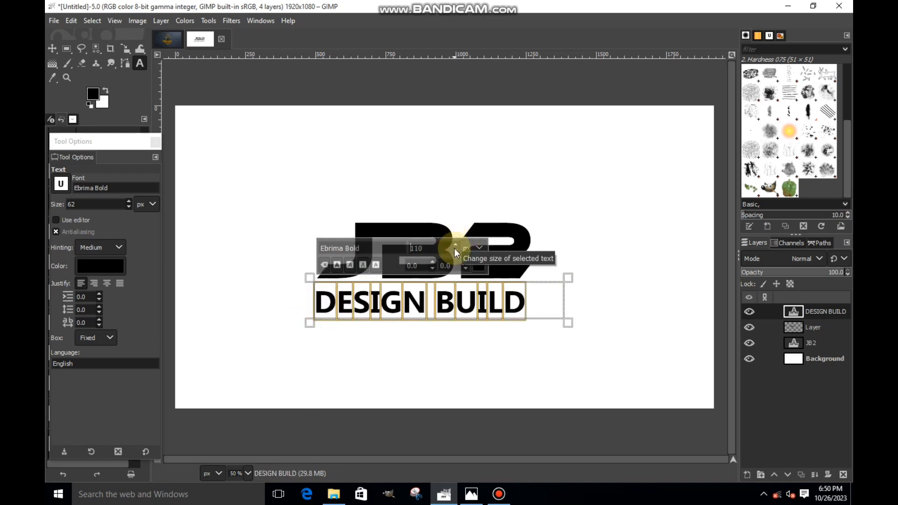
# Step: Fit the text box around DESIGN BUILD, align its start with the J's outer tip, raise the text slightly, and finish text editing
pyautogui.click(312, 302)
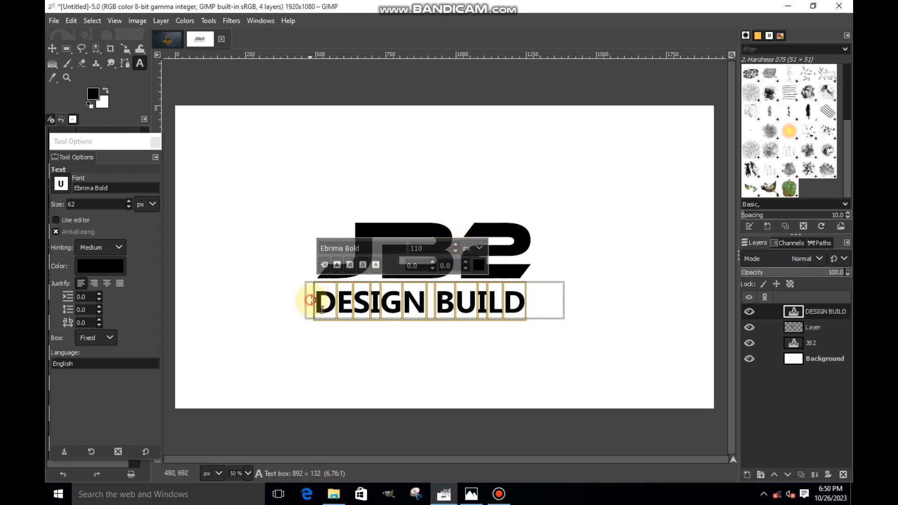
pyautogui.moveTo(312, 300); pyautogui.dragTo(542, 320)
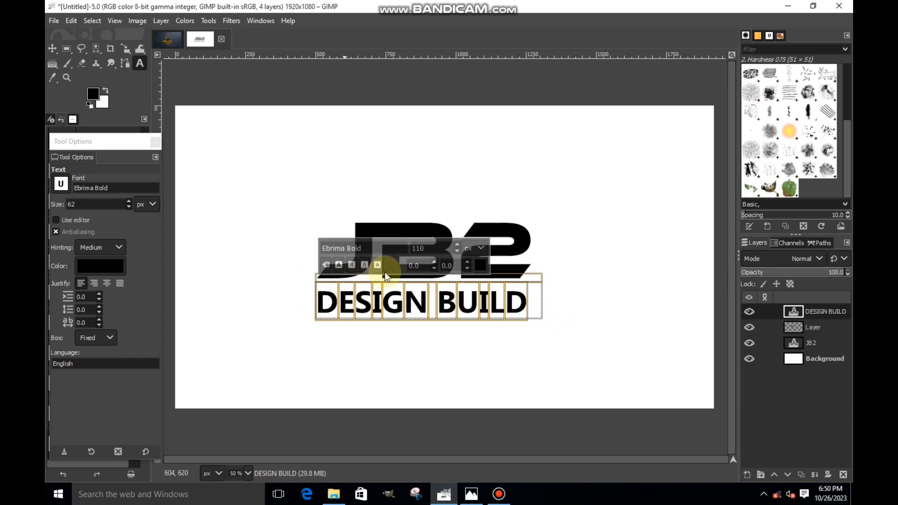
pyautogui.click(425, 248)
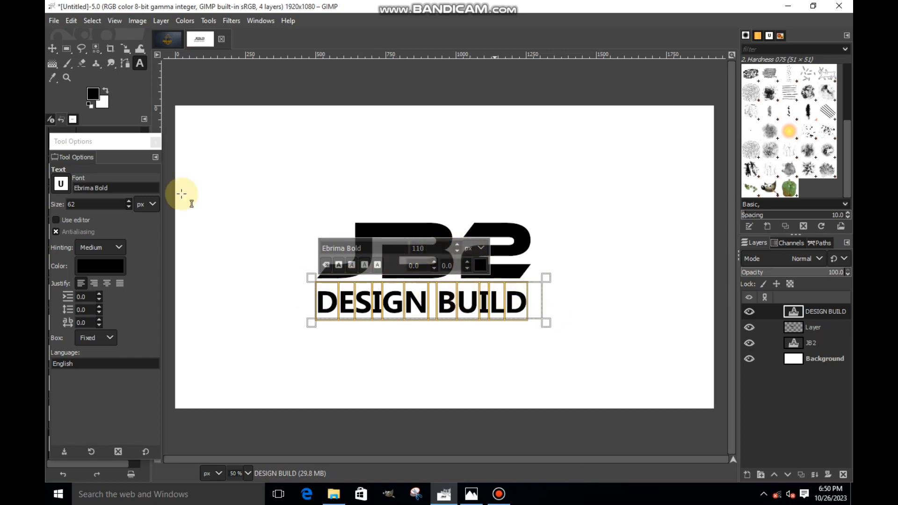
pyautogui.moveTo(510, 278); pyautogui.dragTo(510, 273)
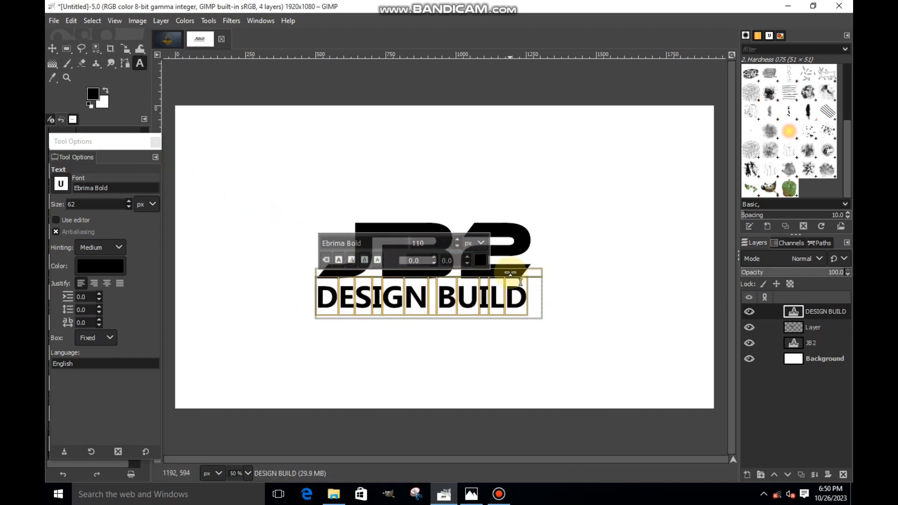
pyautogui.press('m')
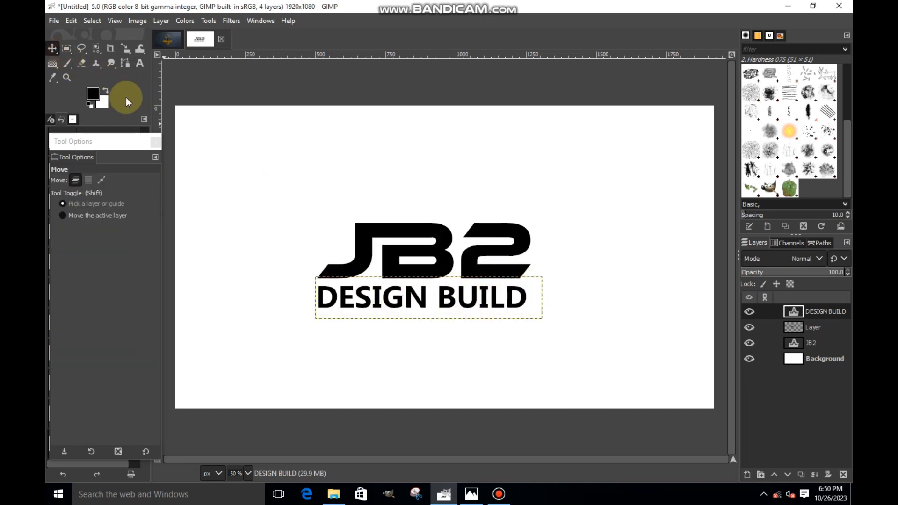
# Step: Add a new layer and make a tall 118 x 580 px rectangular selection over the J and B junction, extending above and below the lettering
pyautogui.click(754, 473)
pyautogui.click(758, 465)
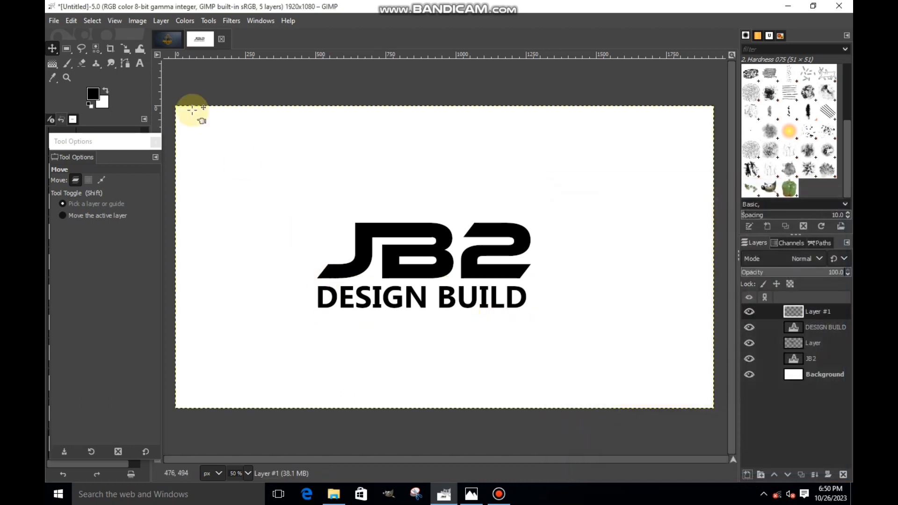
pyautogui.click(67, 48)
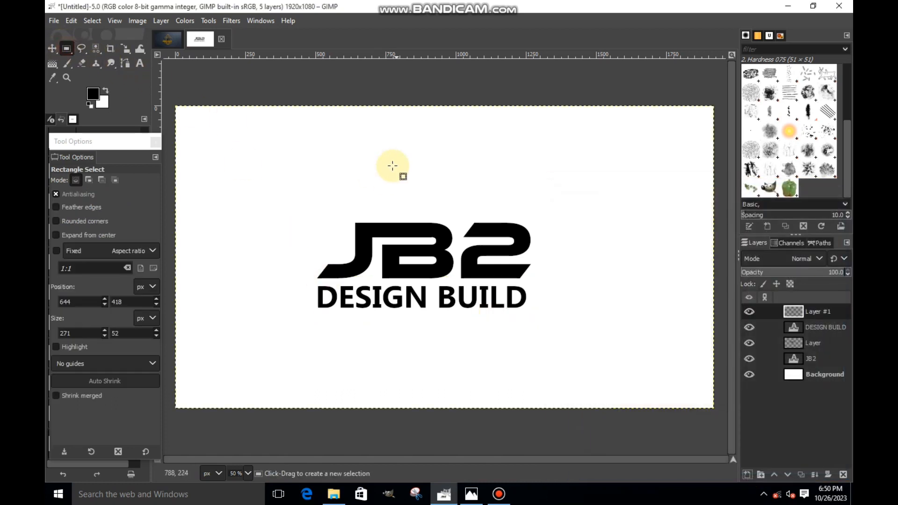
pyautogui.moveTo(358, 187); pyautogui.dragTo(369, 338)
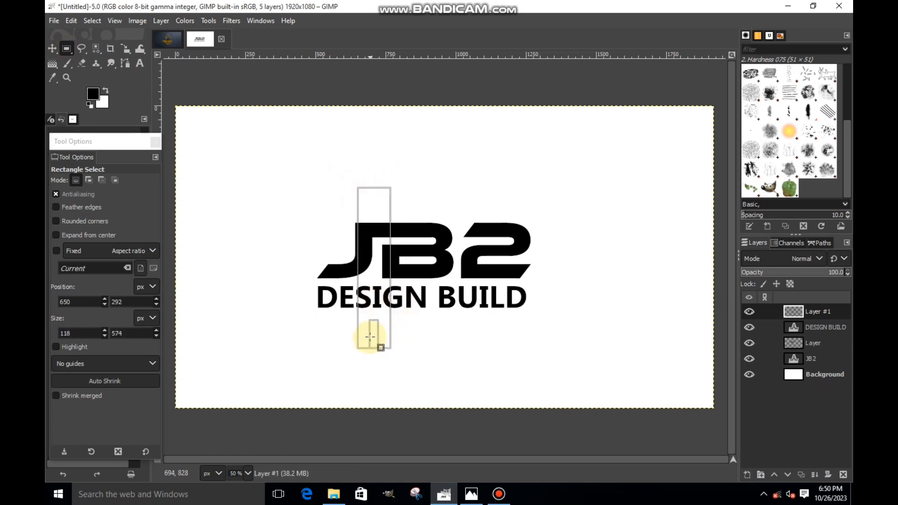
pyautogui.click(365, 280)
pyautogui.click(366, 280)
pyautogui.moveTo(373, 276); pyautogui.dragTo(375, 275)
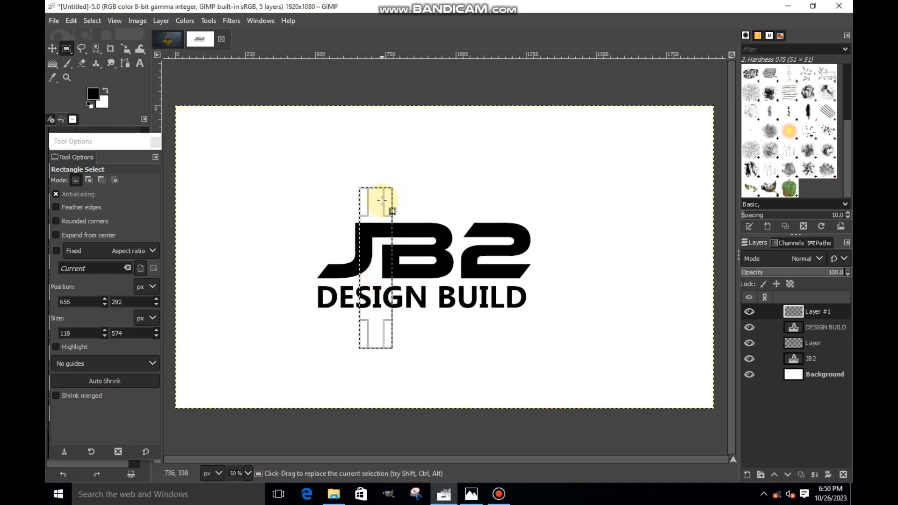
pyautogui.moveTo(377, 201); pyautogui.dragTo(377, 198)
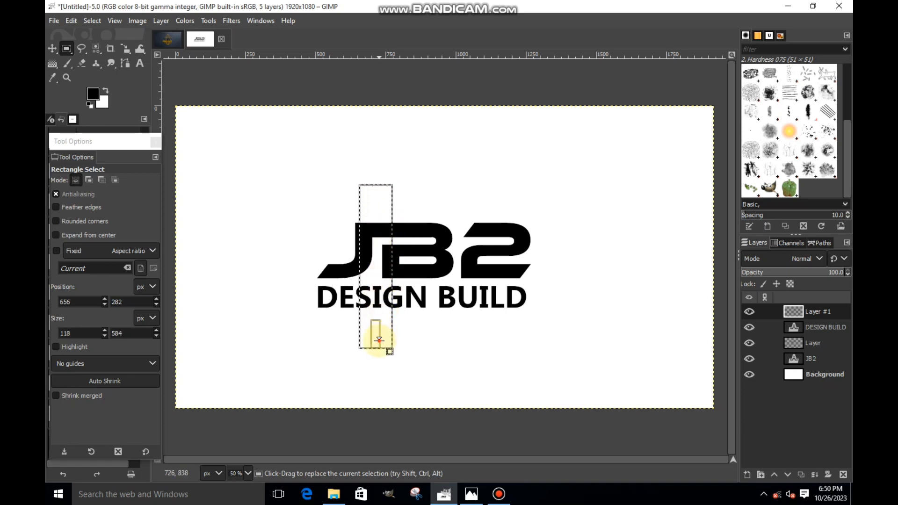
pyautogui.moveTo(378, 340); pyautogui.dragTo(379, 339)
# Step: Fill the tall rectangle with the black foreground color and clear the selection
pyautogui.rightClick(376, 281)
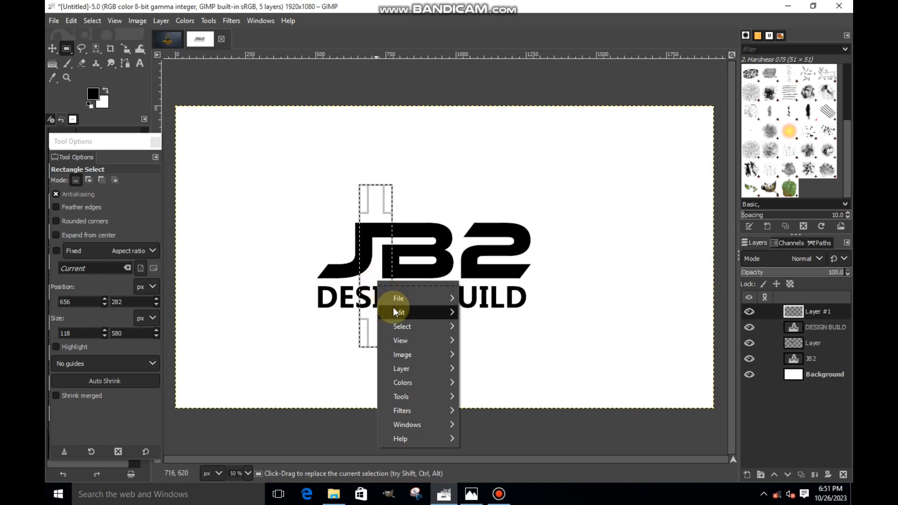
pyautogui.moveTo(395, 312)
pyautogui.click(495, 330)
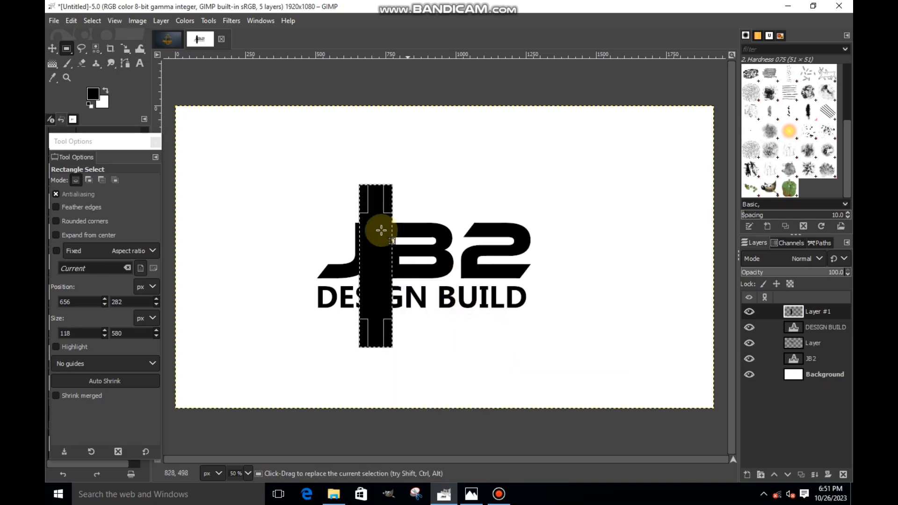
pyautogui.hotkey('ctrl', 'shift', 'a')
# Step: Outline both upper corners of the black bar with Free Select, leaving a centered triangular peak outside the selection
pyautogui.click(82, 49)
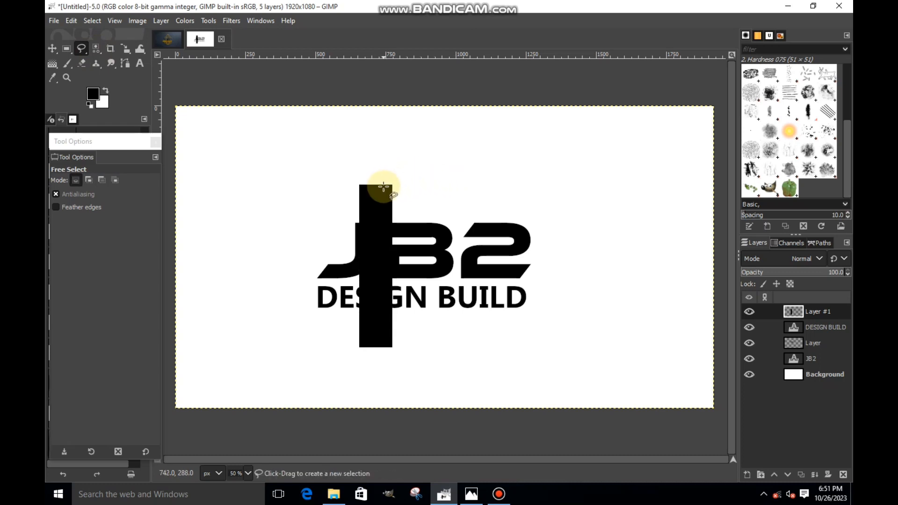
pyautogui.press('1')
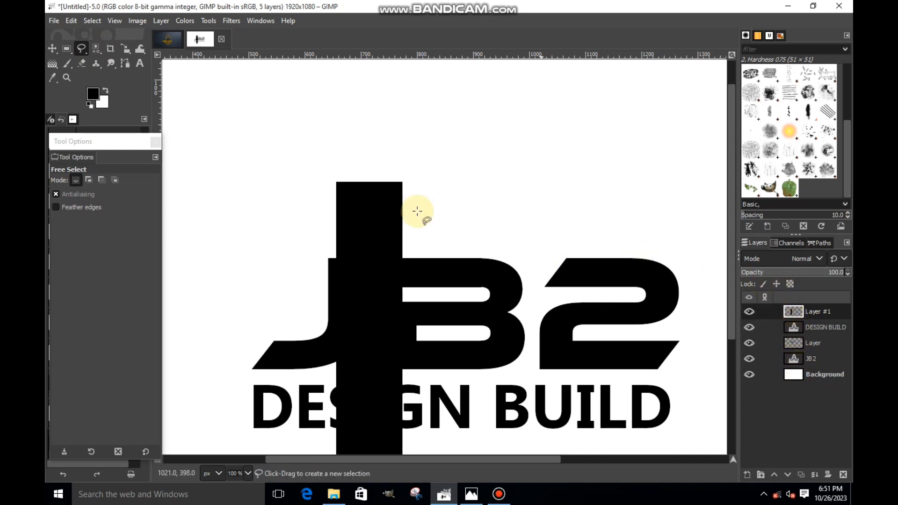
pyautogui.click(365, 176)
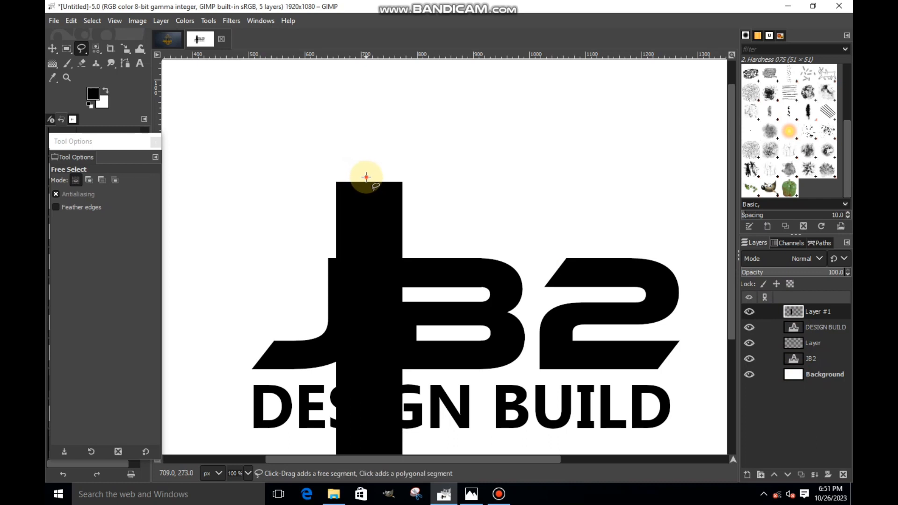
pyautogui.click(329, 230)
pyautogui.click(328, 167)
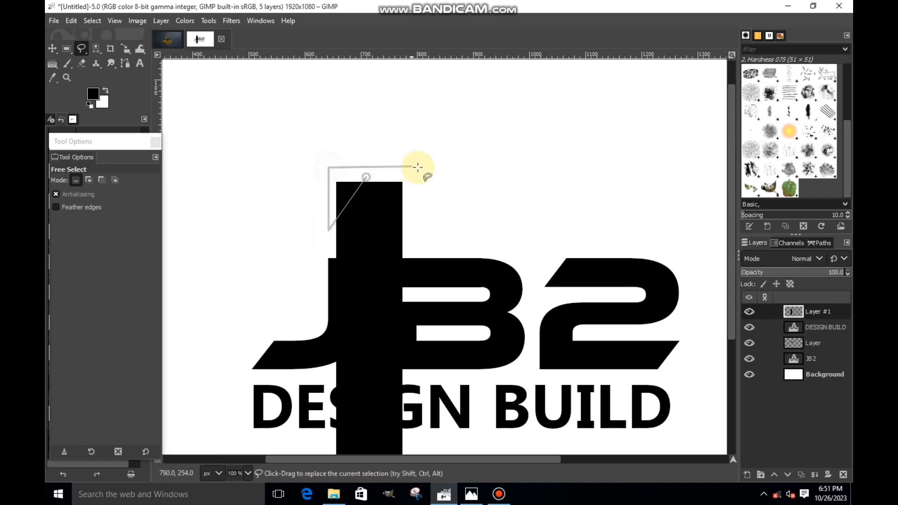
pyautogui.click(419, 167)
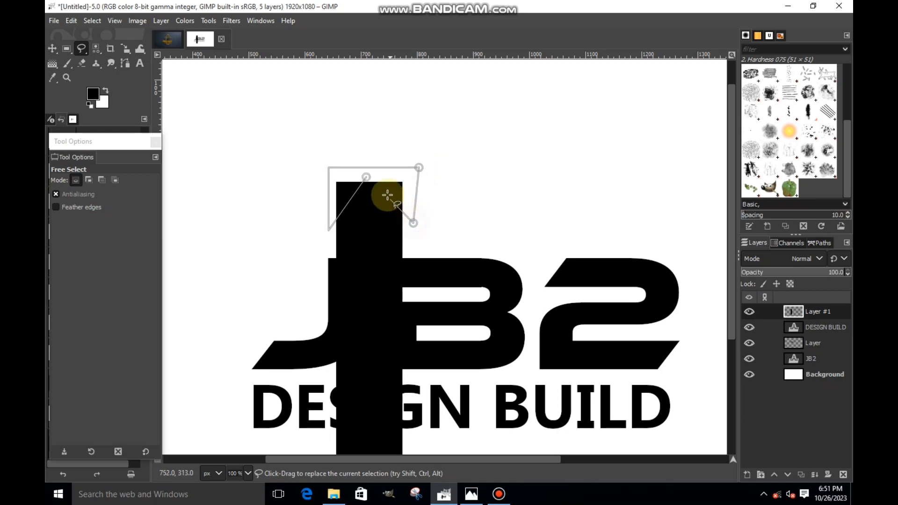
pyautogui.click(409, 222)
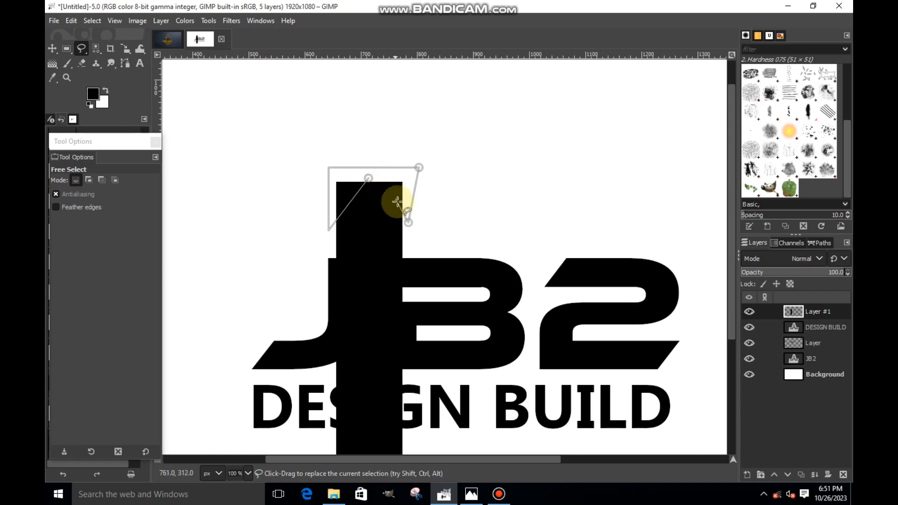
pyautogui.click(405, 227)
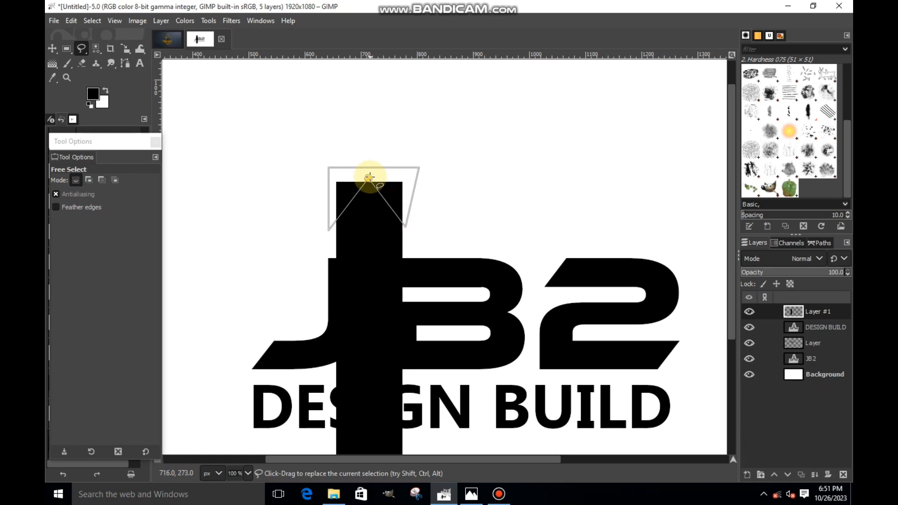
pyautogui.click(406, 226)
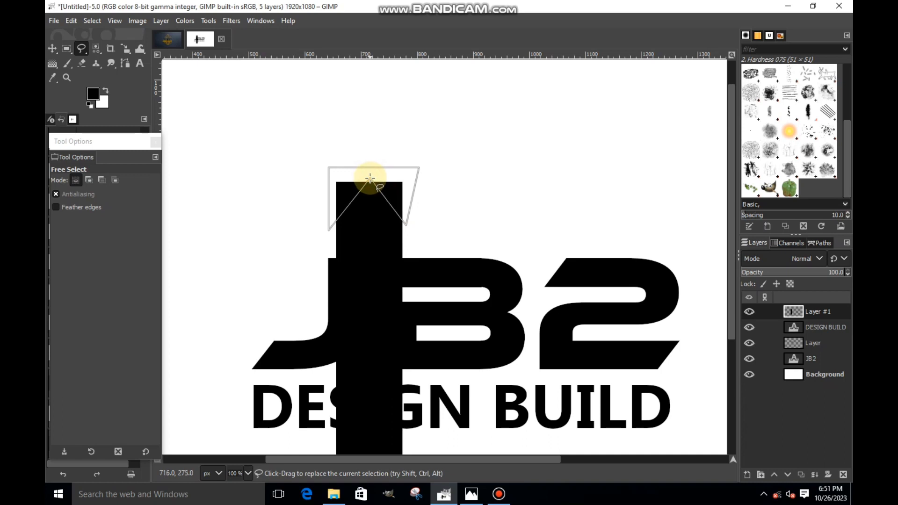
pyautogui.click(369, 179)
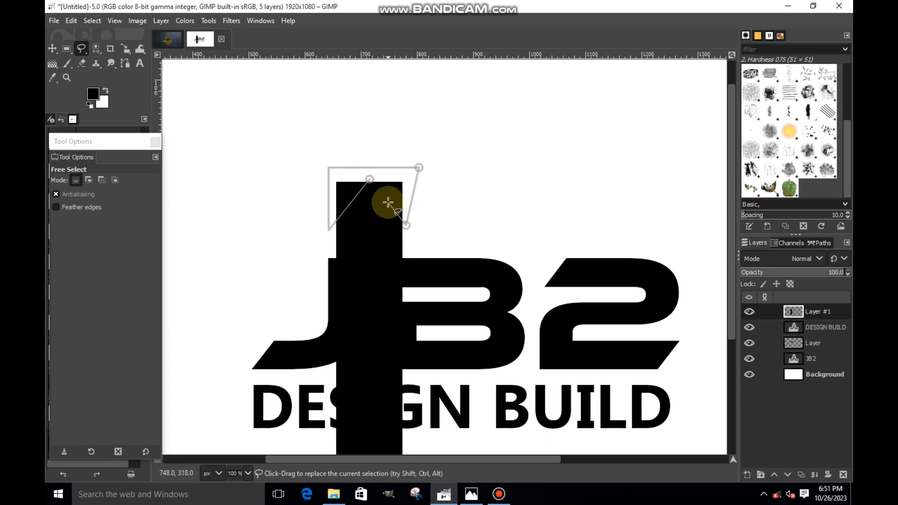
# Step: Cut the selected corners away to give the bar a pointed top, and clear the selection
pyautogui.rightClick(397, 192)
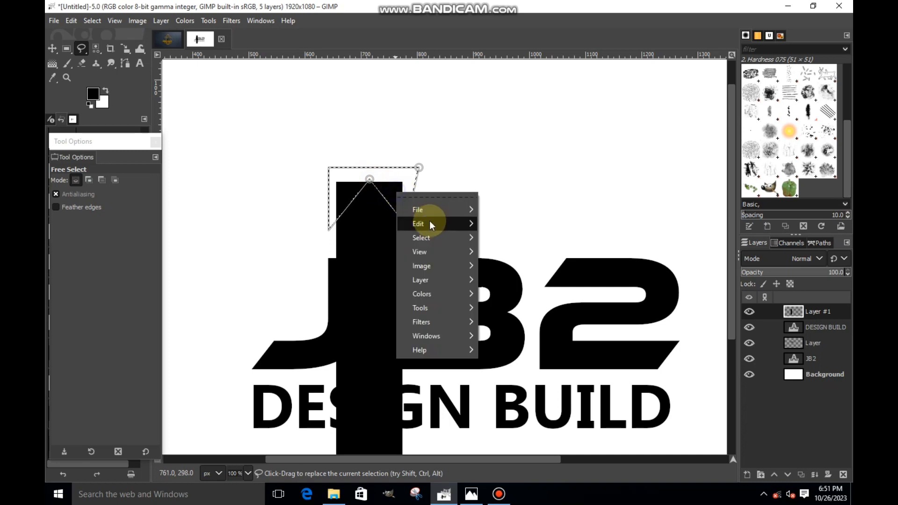
pyautogui.moveTo(429, 220)
pyautogui.click(496, 184)
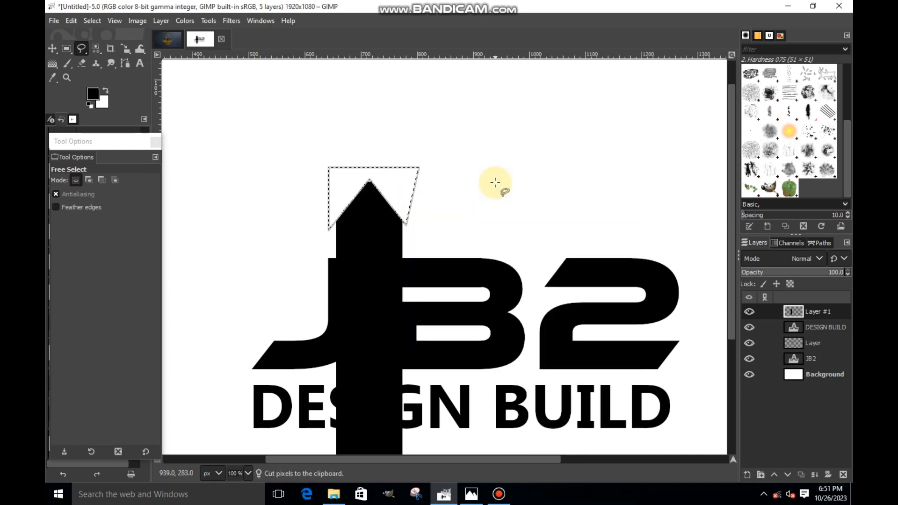
pyautogui.scroll(-1, 487, 184)
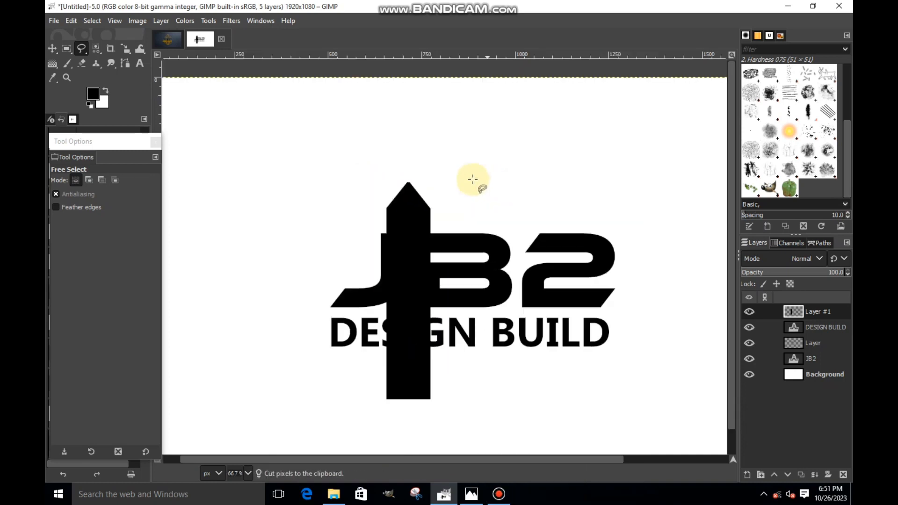
# Step: Trace a Free Select outline just inside the black bar, following its left slope, left edge and base
pyautogui.scroll(2, 407, 195)
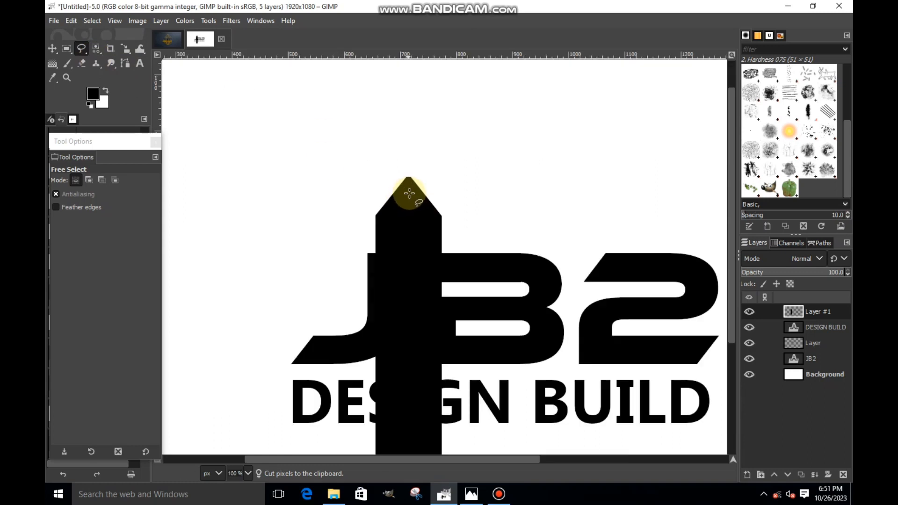
pyautogui.click(408, 183)
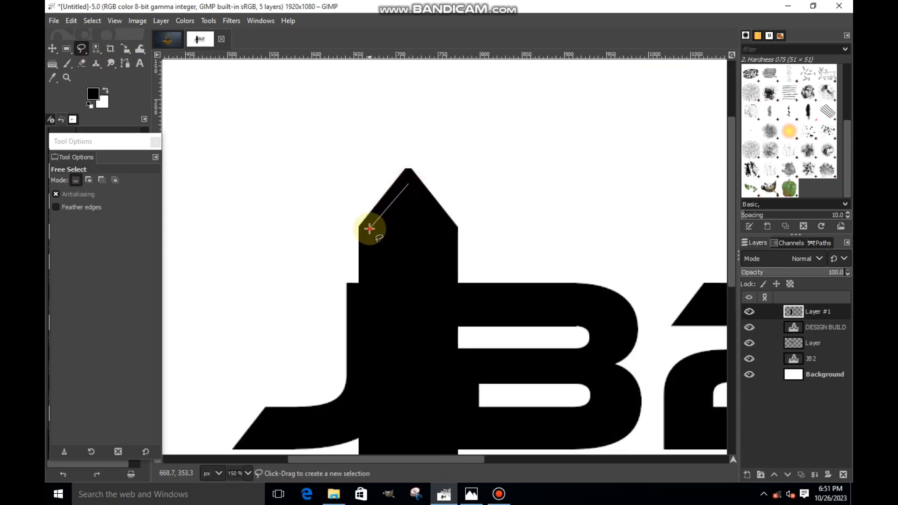
pyautogui.click(369, 228)
pyautogui.scroll(-1, 375, 291)
pyautogui.scroll(-2, 369, 412)
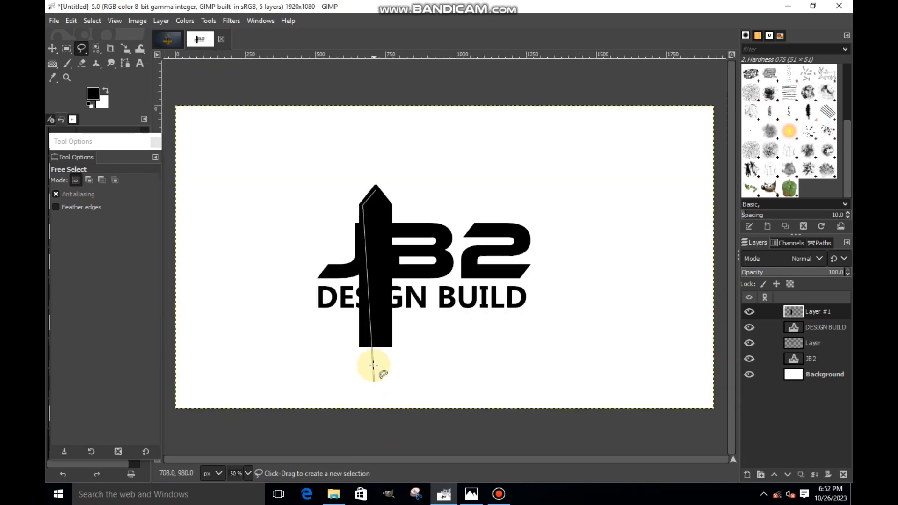
pyautogui.scroll(4, 364, 342)
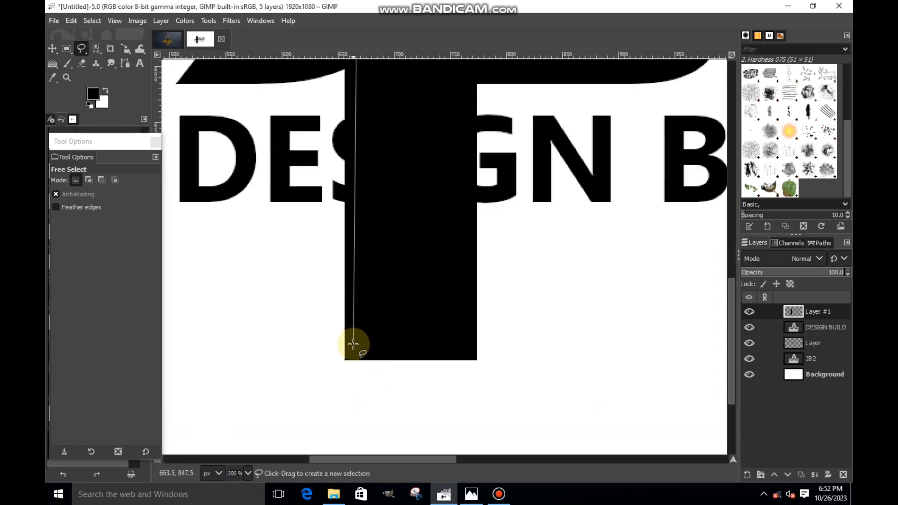
pyautogui.click(354, 345)
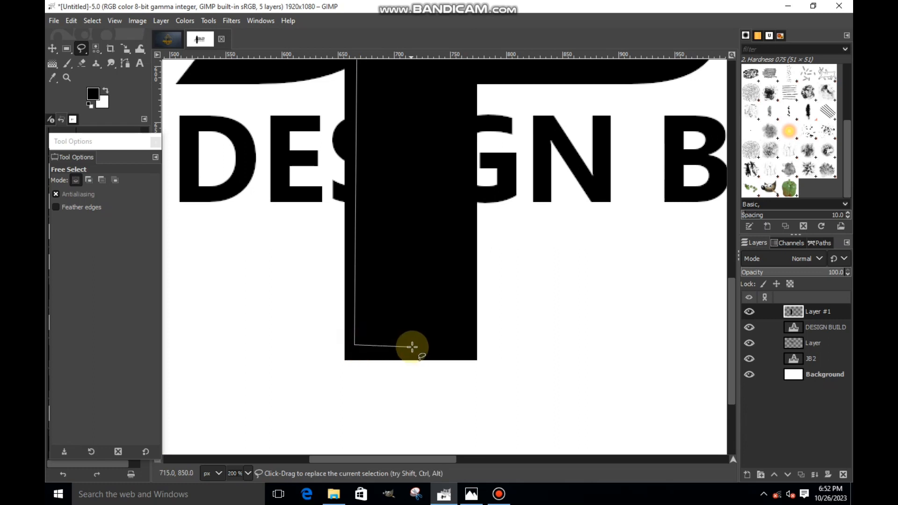
pyautogui.click(354, 349)
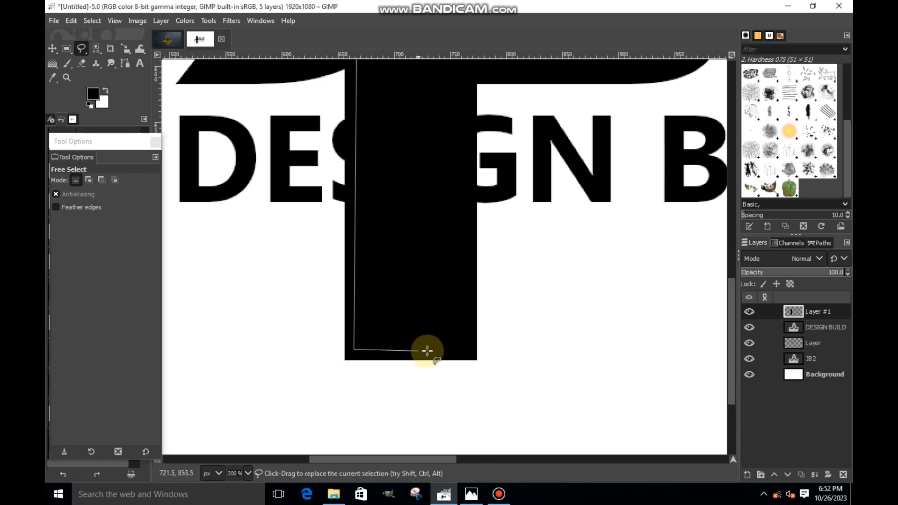
pyautogui.click(466, 349)
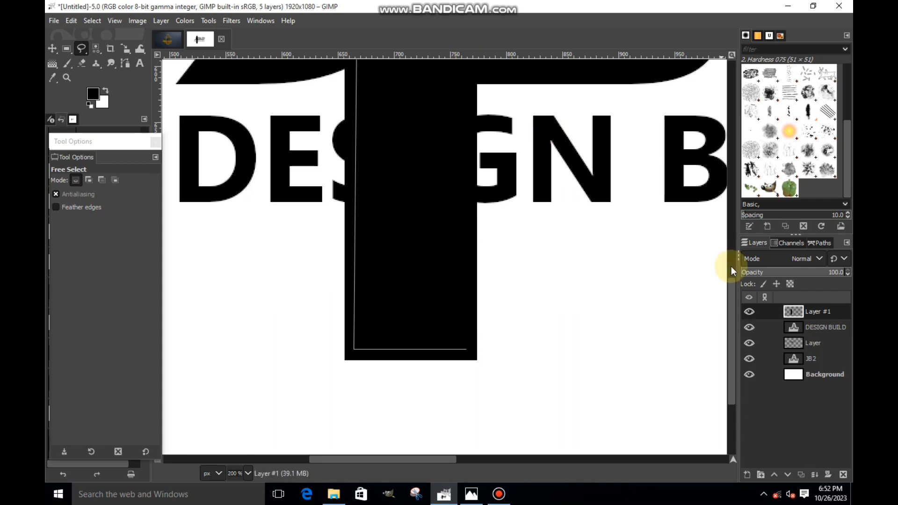
# Step: Continue the inset outline up the bar's right edge to the peak and close it as a selection
pyautogui.moveTo(731, 292)
pyautogui.mouseDown()
pyautogui.moveTo(733, 219)
pyautogui.moveTo(746, 176)
pyautogui.mouseUp()
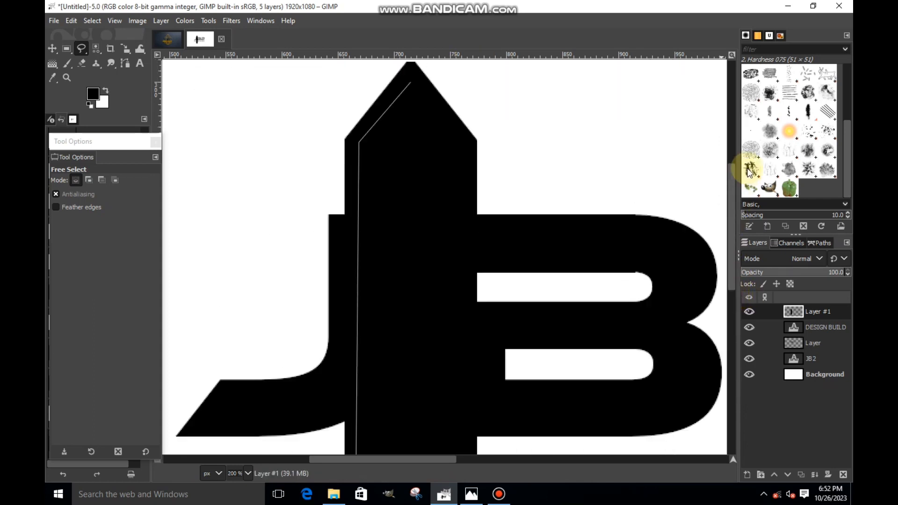
pyautogui.click(466, 174)
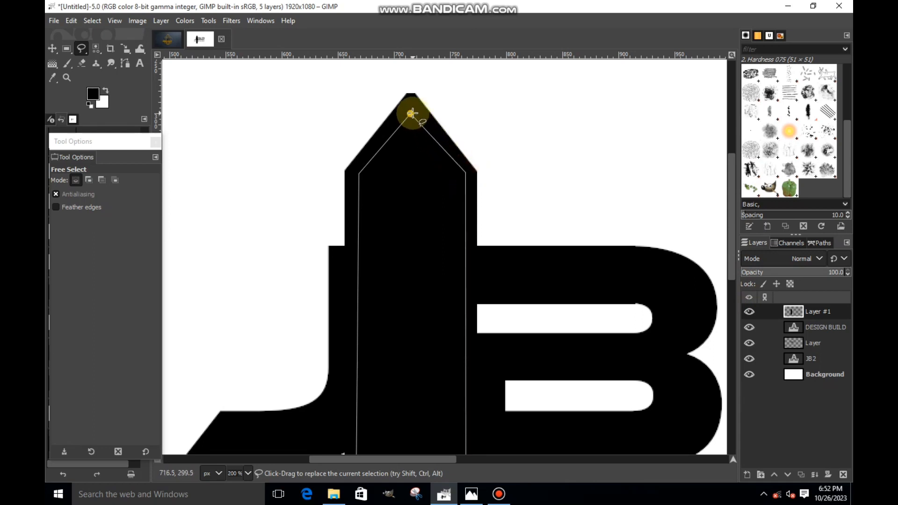
pyautogui.moveTo(413, 114); pyautogui.dragTo(415, 107)
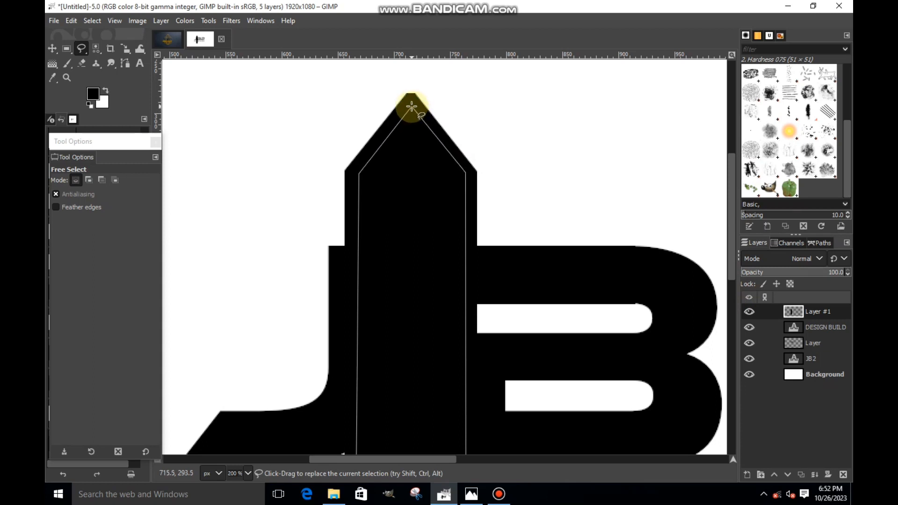
pyautogui.press('Return')
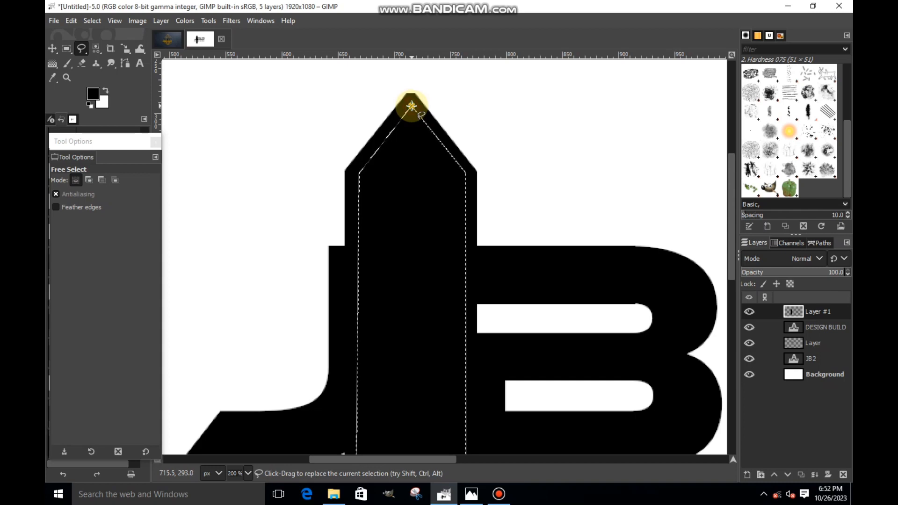
# Step: Cut the selected interior so only a thin outline of the pointed bar remains, and clear the selection
pyautogui.scroll(-1, 424, 174)
pyautogui.scroll(-3, 424, 176)
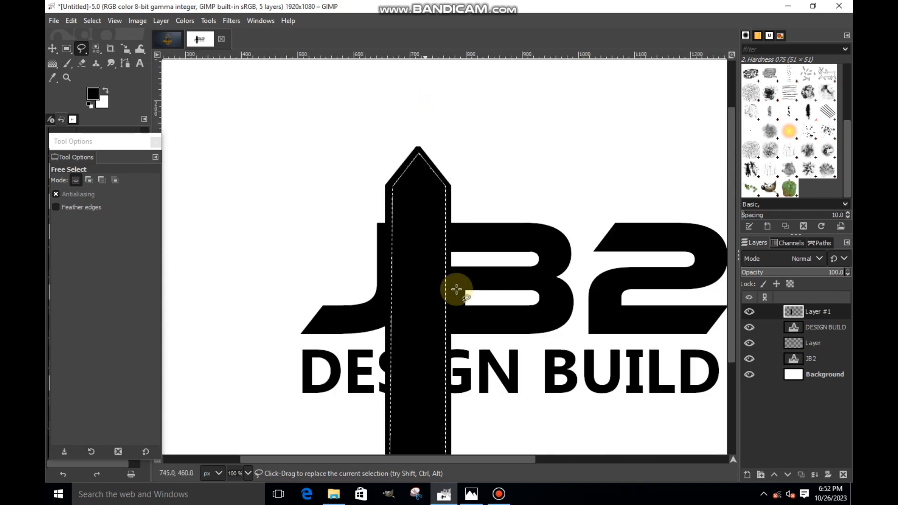
pyautogui.rightClick(400, 311)
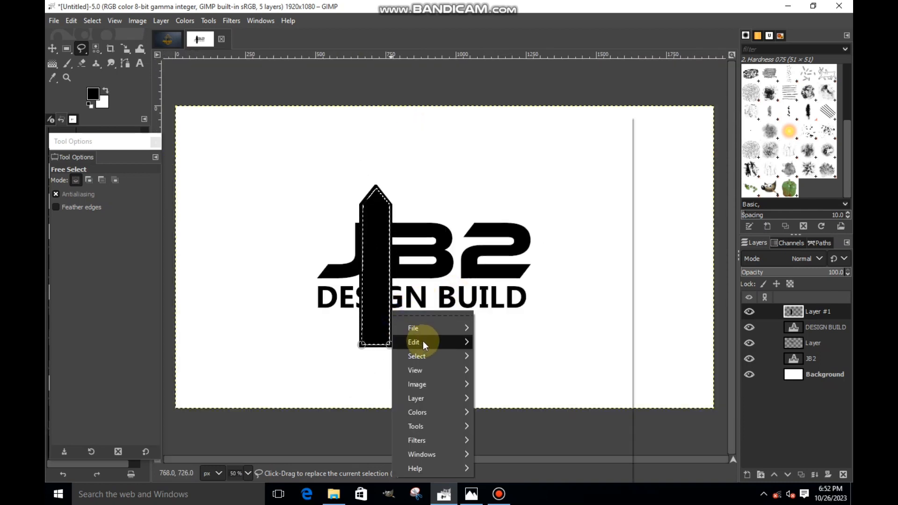
pyautogui.moveTo(423, 341)
pyautogui.click(486, 181)
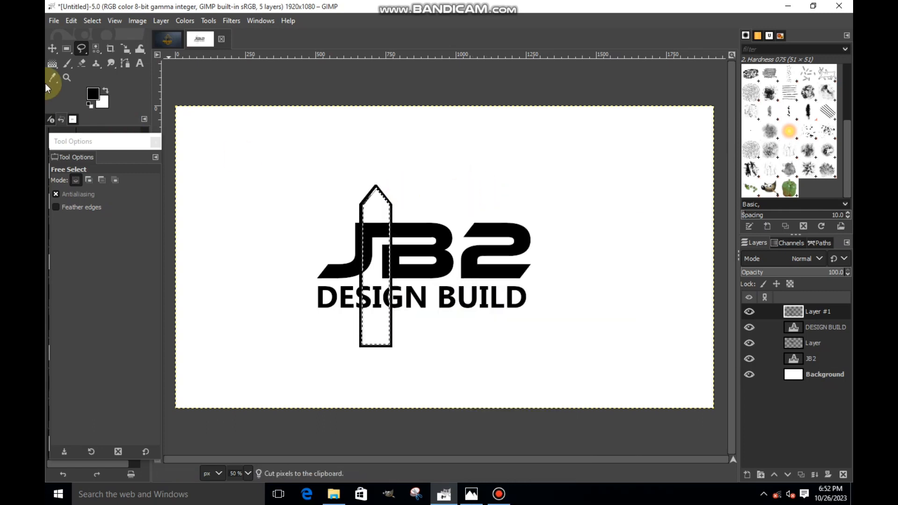
pyautogui.click(51, 51)
pyautogui.hotkey('ctrl', 'shift', 'a')
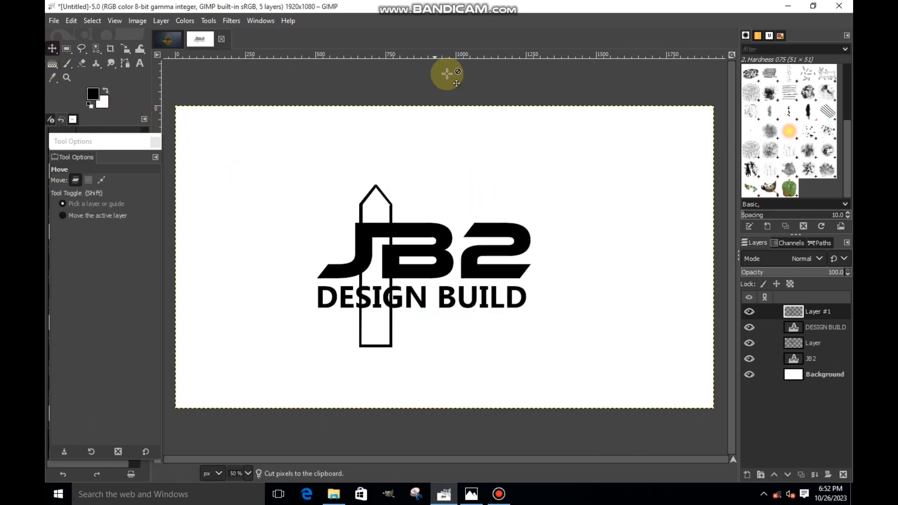
# Step: Duplicate the outlined bar layer twice
pyautogui.rightClick(791, 319)
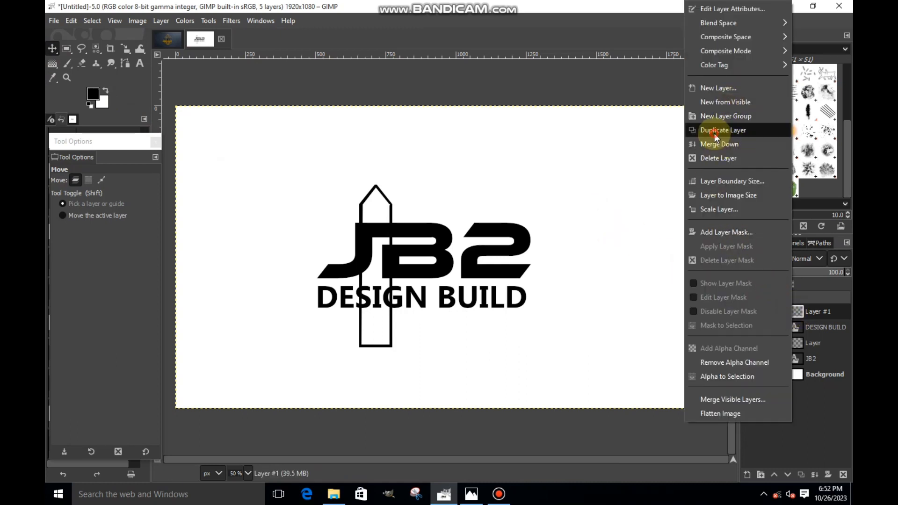
pyautogui.click(714, 131)
pyautogui.rightClick(806, 302)
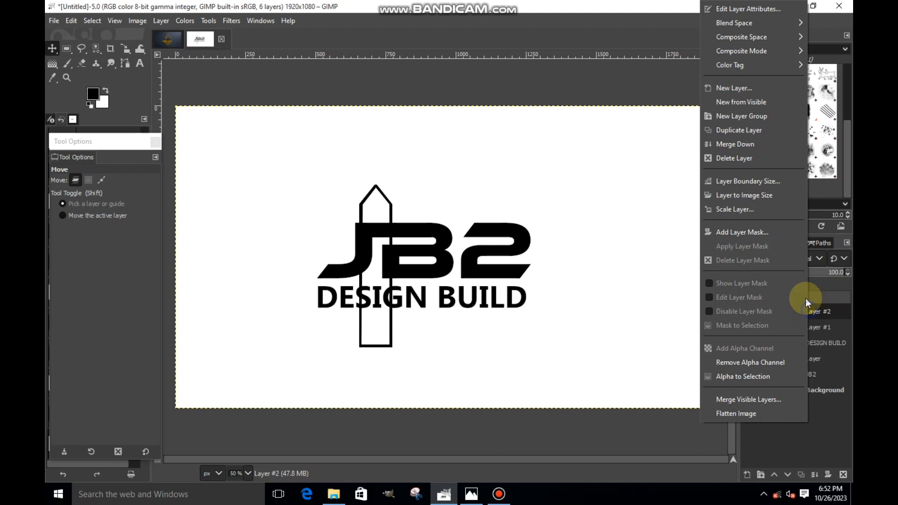
pyautogui.click(716, 130)
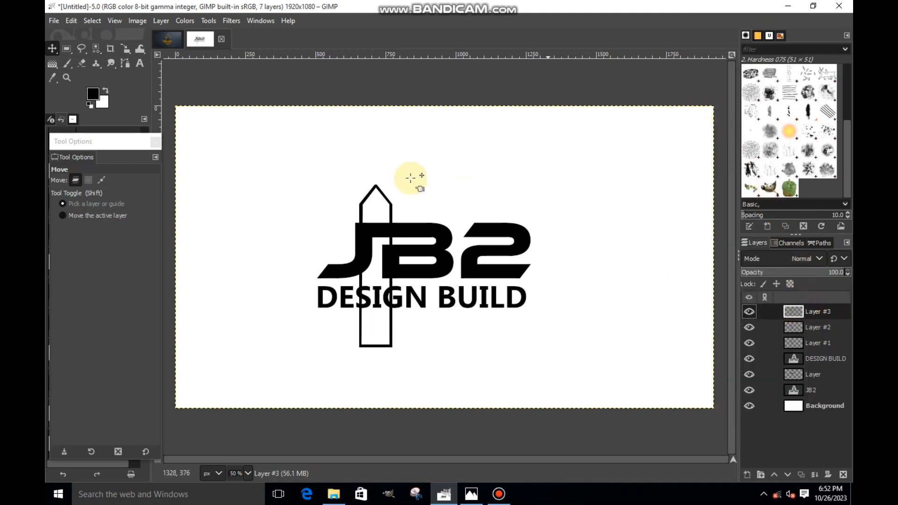
# Step: Shift the top bar copy across to the 2 with the Scale transform, keeping it at 1920 x 1080 px
pyautogui.click(127, 49)
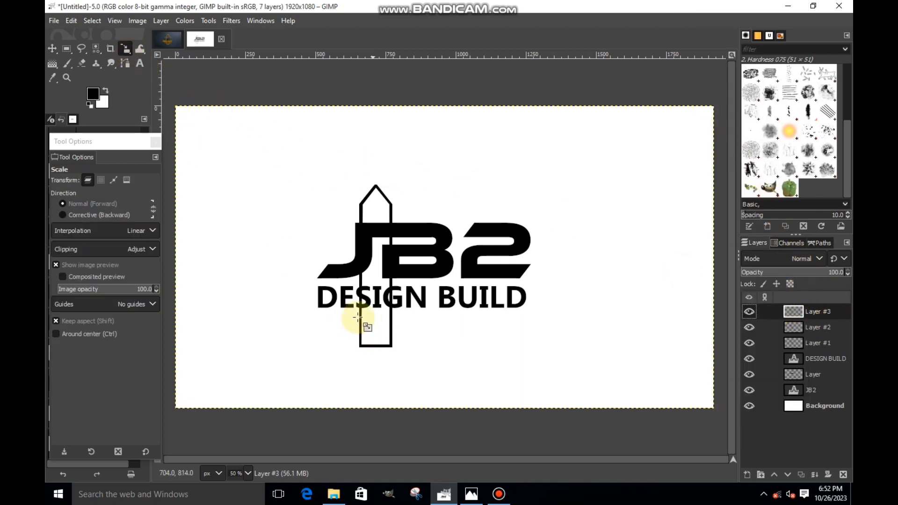
pyautogui.click(347, 306)
pyautogui.moveTo(445, 258); pyautogui.dragTo(562, 259)
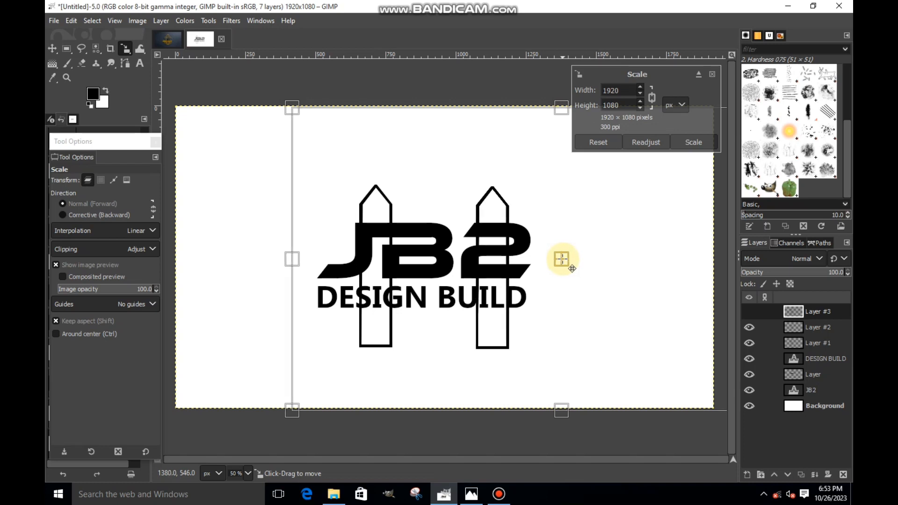
pyautogui.click(680, 142)
# Step: Start scaling Layer #2, placing its bar between the other two and enlarging the layer to about 2800 x 1575 px
pyautogui.click(838, 327)
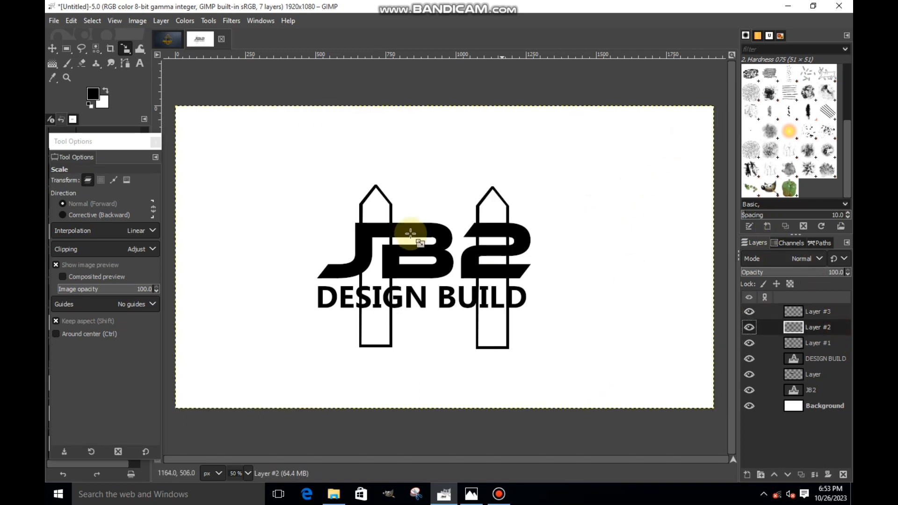
pyautogui.click(411, 257)
pyautogui.moveTo(445, 257); pyautogui.dragTo(511, 257)
pyautogui.moveTo(401, 320); pyautogui.dragTo(322, 369)
pyautogui.moveTo(566, 169); pyautogui.dragTo(704, 58)
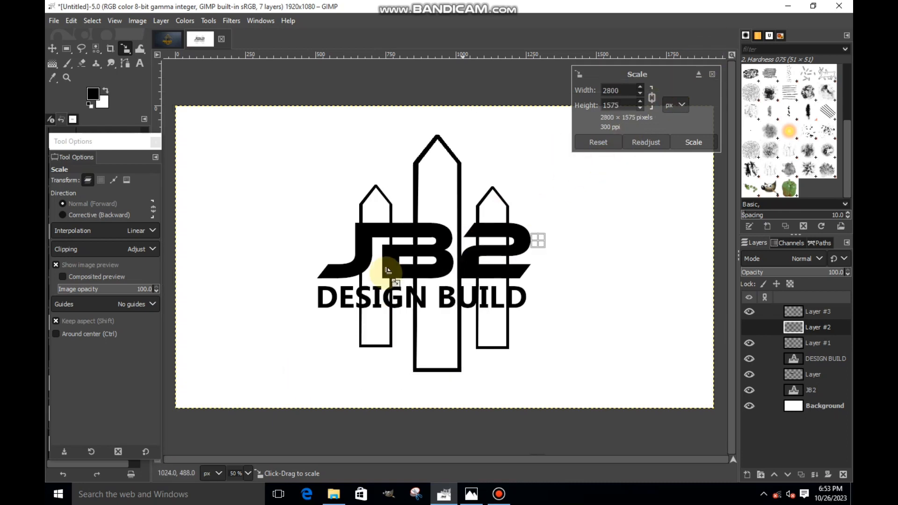
# Step: Refine the middle bar's layer size to 3034 x 1707 px, center it between the side bars, and apply the scaling
pyautogui.moveTo(307, 318); pyautogui.dragTo(207, 376)
pyautogui.moveTo(581, 203); pyautogui.dragTo(648, 163)
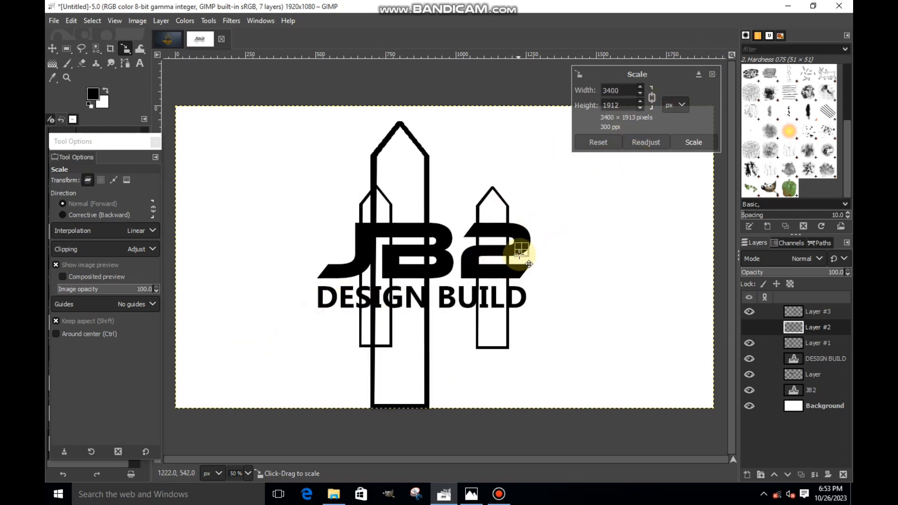
pyautogui.moveTo(520, 250); pyautogui.dragTo(534, 230)
pyautogui.moveTo(574, 295); pyautogui.dragTo(529, 270)
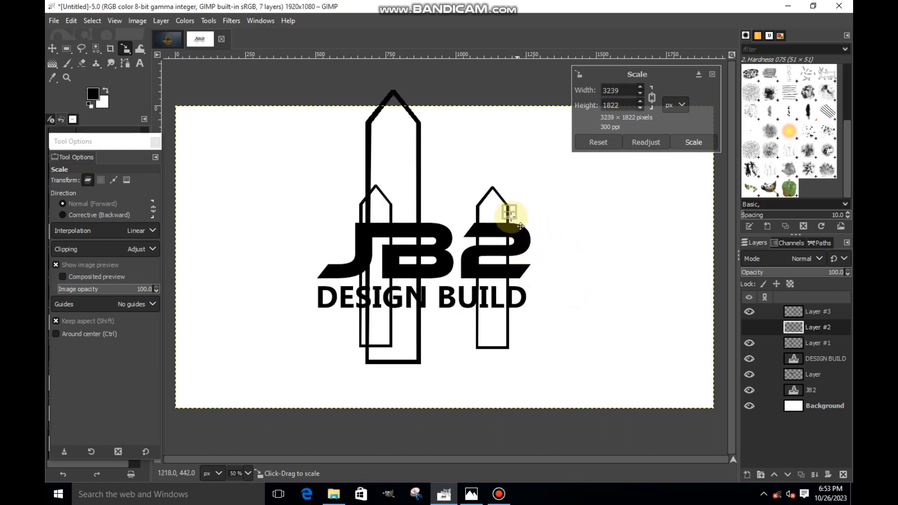
pyautogui.moveTo(511, 214); pyautogui.dragTo(549, 232)
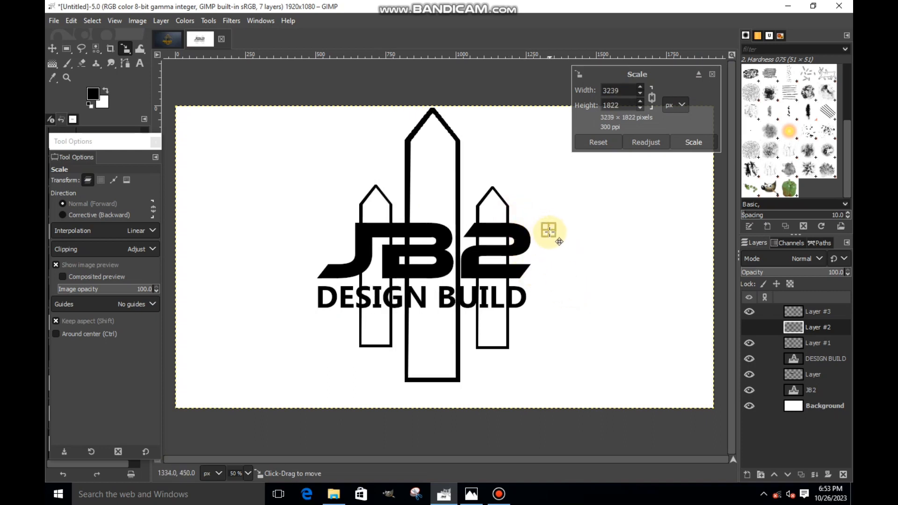
pyautogui.moveTo(575, 315); pyautogui.dragTo(529, 276)
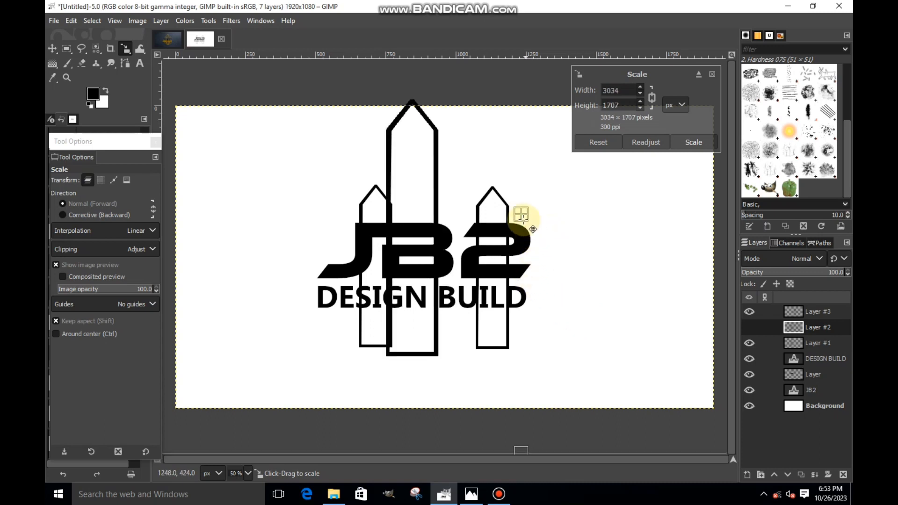
pyautogui.moveTo(520, 215); pyautogui.dragTo(545, 242)
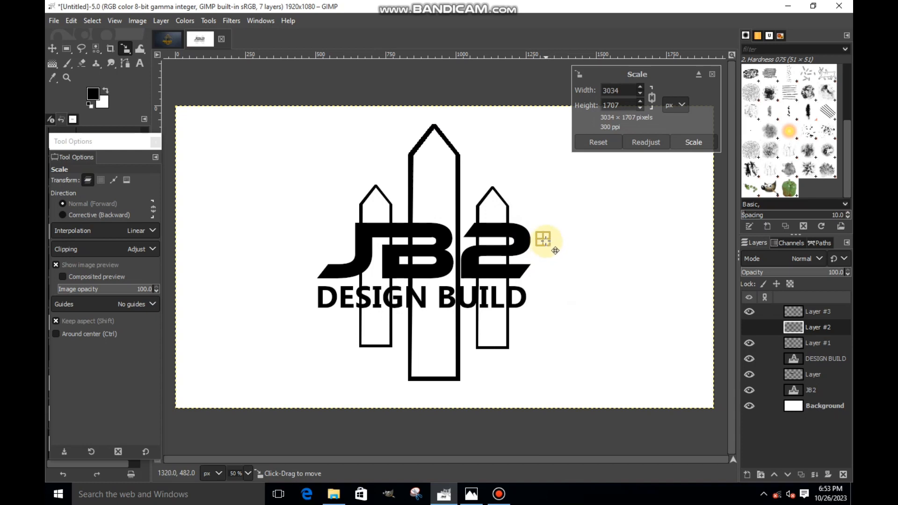
pyautogui.click(686, 143)
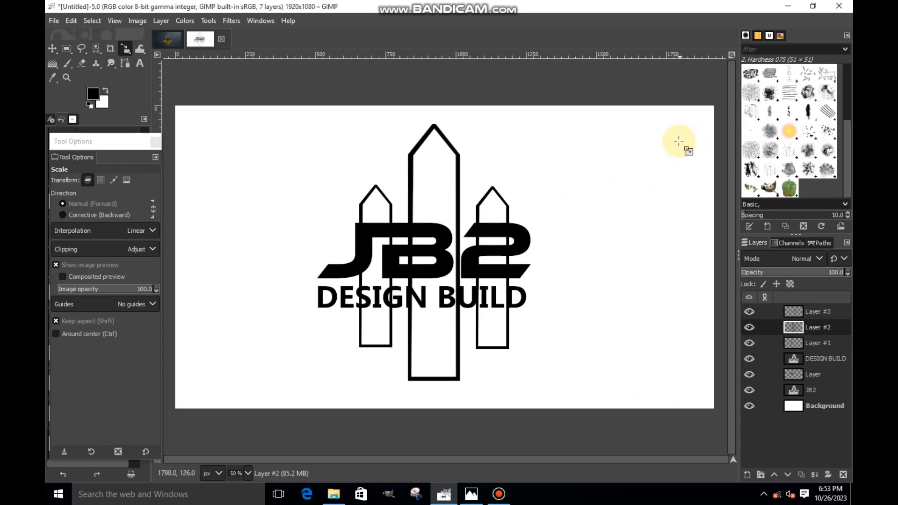
# Step: Merge Layer #3 and Layer #2 down into Layer #1 so all three bars share one layer
pyautogui.press('-')
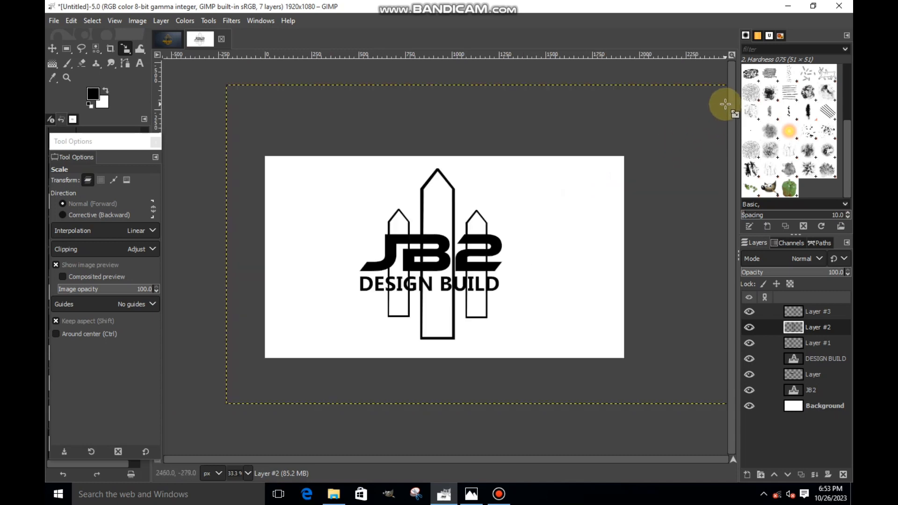
pyautogui.click(793, 312)
pyautogui.rightClick(794, 313)
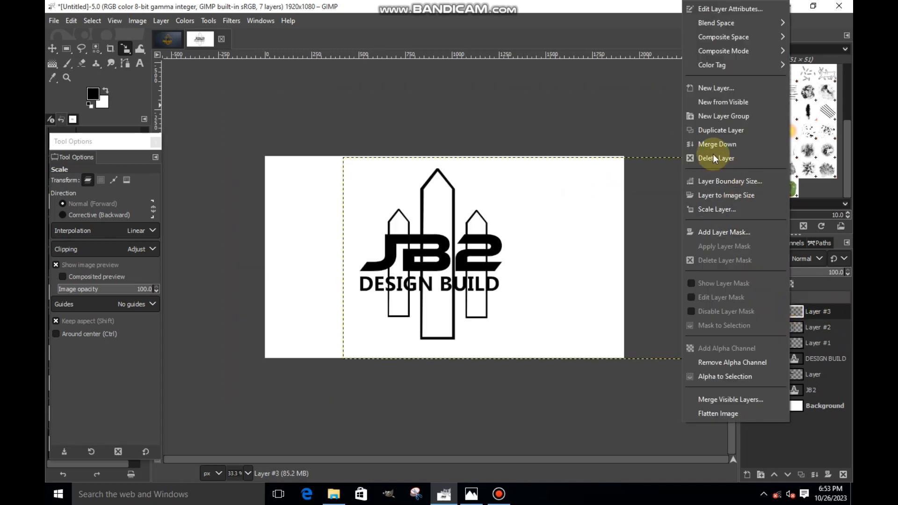
pyautogui.click(711, 142)
pyautogui.rightClick(813, 305)
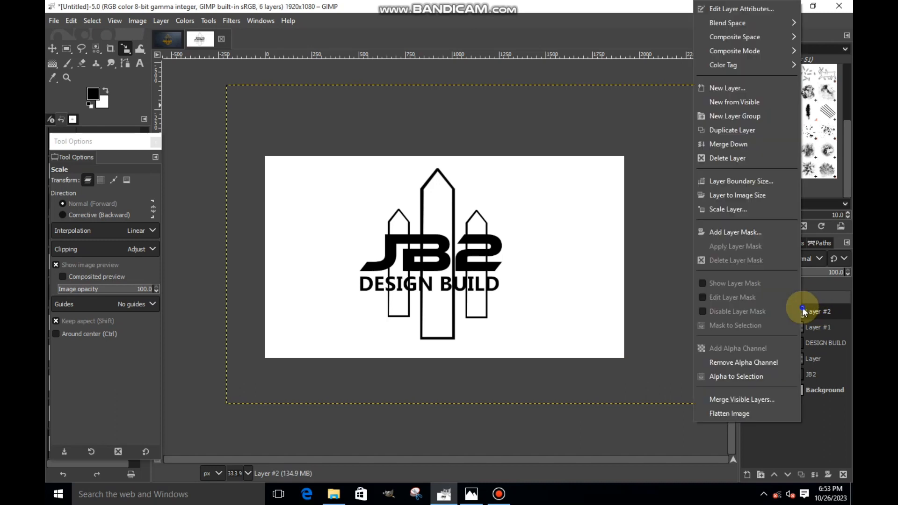
pyautogui.click(740, 145)
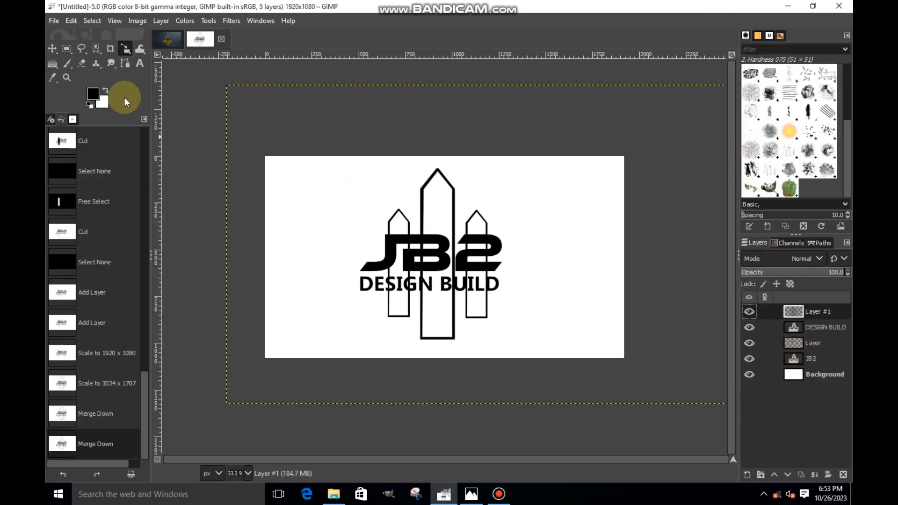
# Step: Make a rectangular selection around the JB2 and DESIGN BUILD lettering, widening it beyond both ends of the text
pyautogui.click(65, 49)
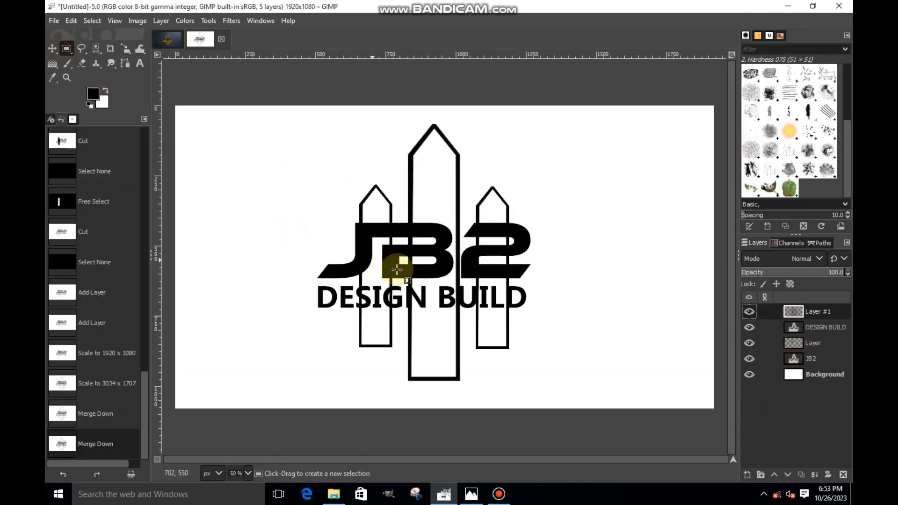
pyautogui.scroll(1, 299, 233)
pyautogui.moveTo(320, 225); pyautogui.dragTo(550, 317)
pyautogui.moveTo(429, 241); pyautogui.dragTo(433, 235)
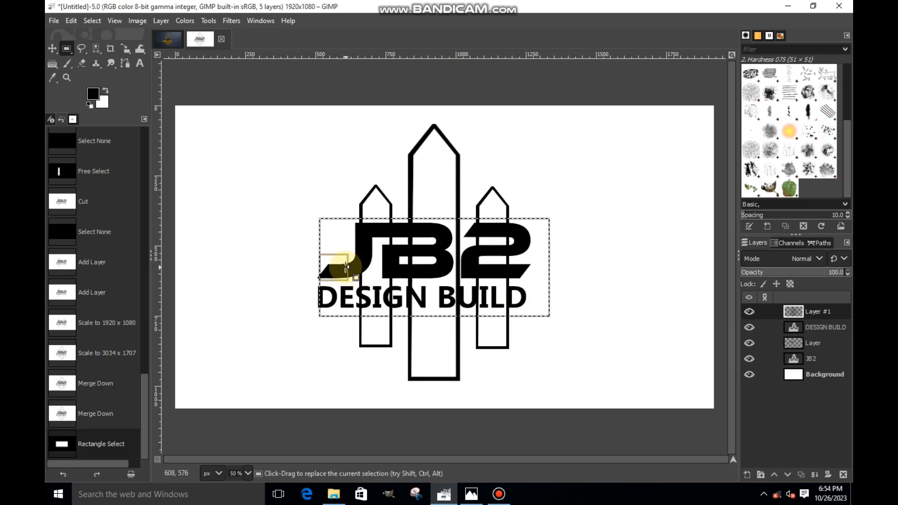
pyautogui.moveTo(337, 260); pyautogui.dragTo(302, 263)
pyautogui.moveTo(525, 269); pyautogui.dragTo(552, 267)
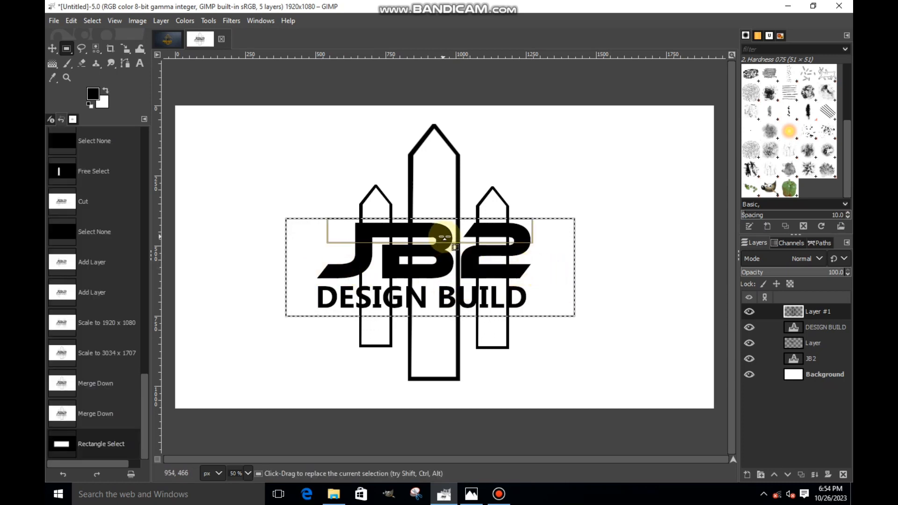
# Step: Extend the selection's upper edge slightly above the JB2 lettering, cut the enclosed bar segments from Layer #1, and clear the selection
pyautogui.moveTo(445, 236); pyautogui.dragTo(464, 237)
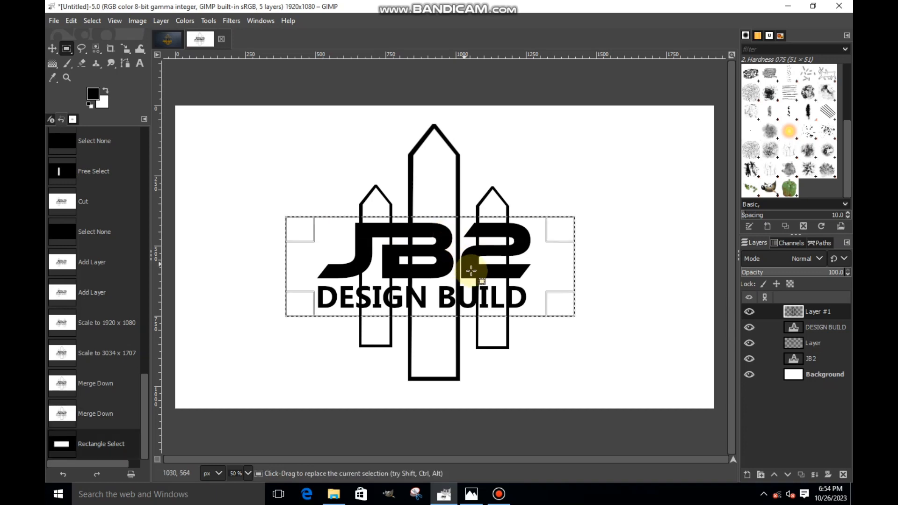
pyautogui.rightClick(478, 304)
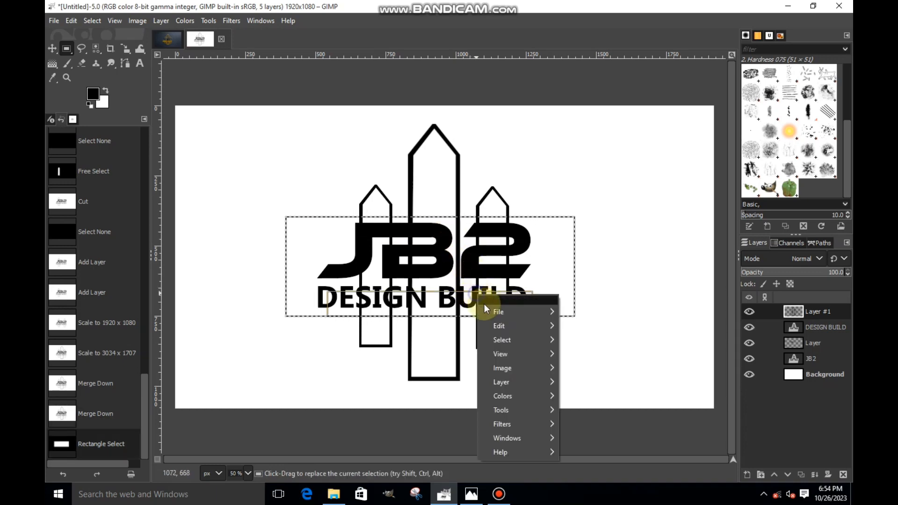
pyautogui.moveTo(507, 326)
pyautogui.click(576, 184)
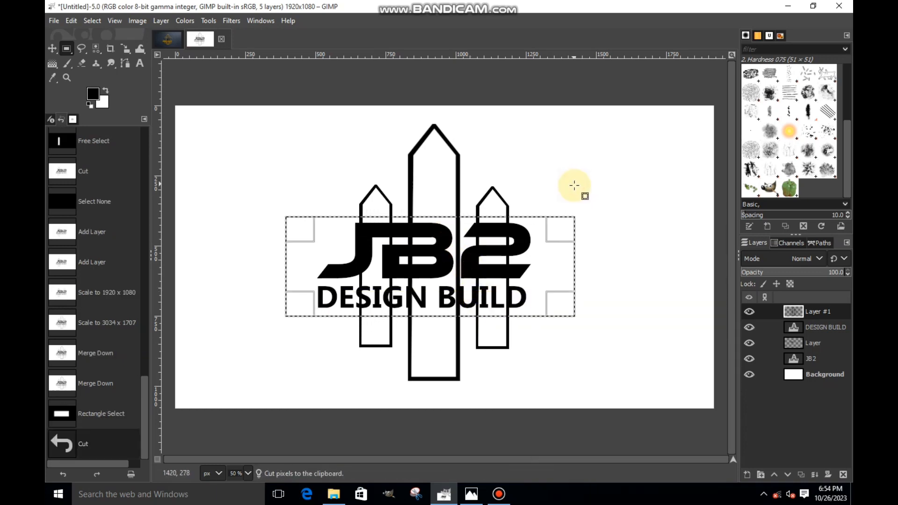
pyautogui.click(575, 188)
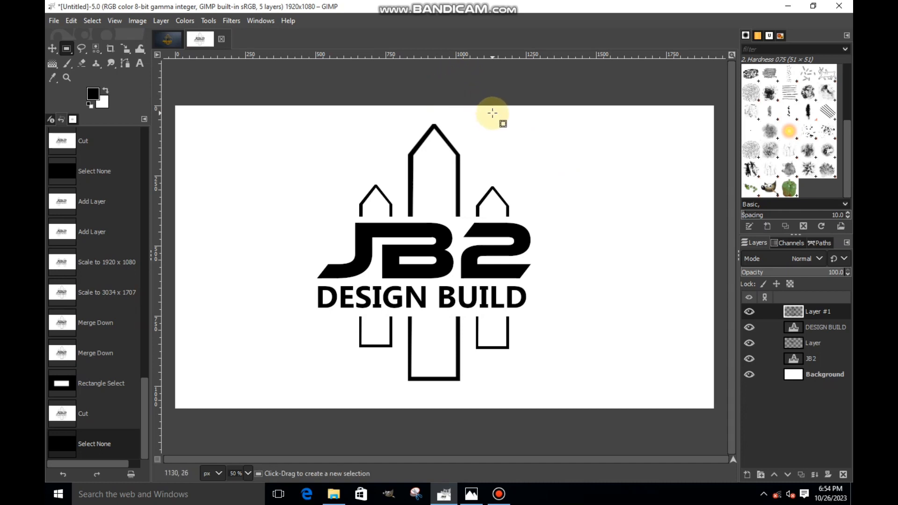
# Step: Merge Layer #1 with the bars down into the DESIGN BUILD layer and toggle the merged layer's visibility to check its contents
pyautogui.rightClick(794, 328)
pyautogui.click(806, 330)
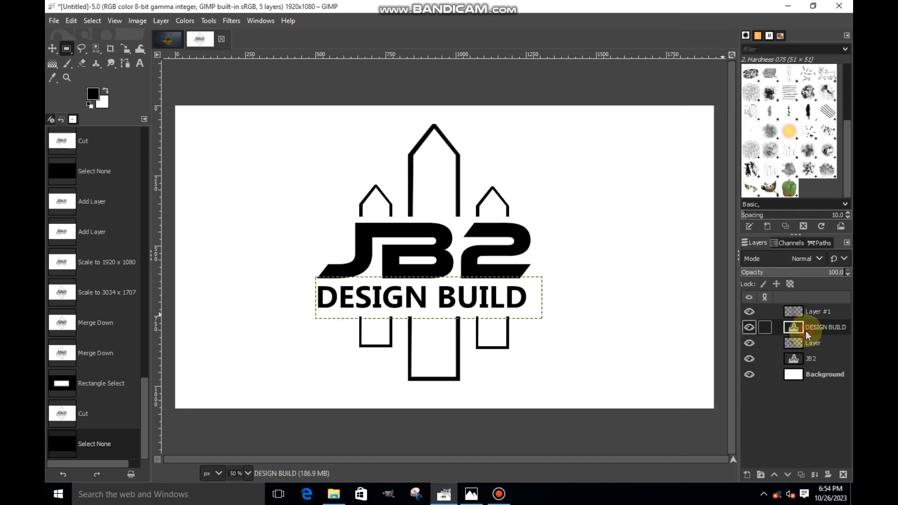
pyautogui.click(805, 311)
pyautogui.rightClick(805, 312)
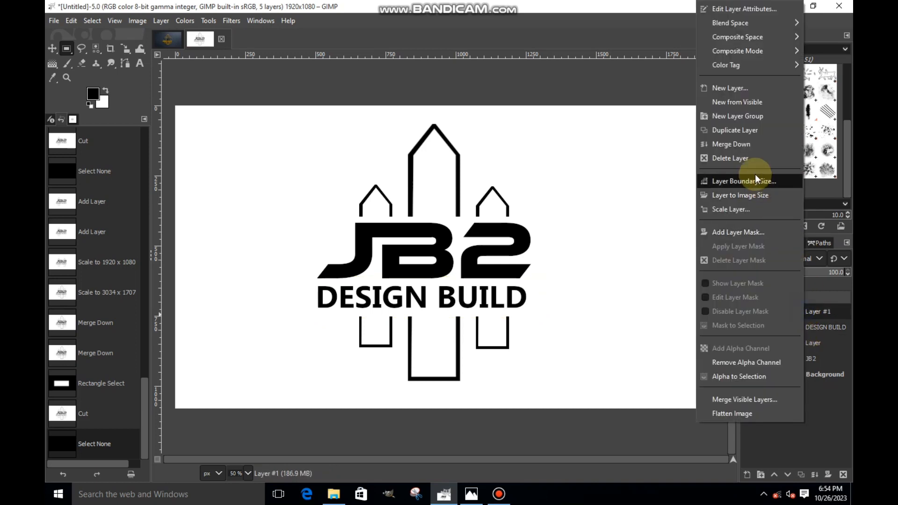
pyautogui.click(742, 144)
pyautogui.click(748, 311)
pyautogui.click(748, 311)
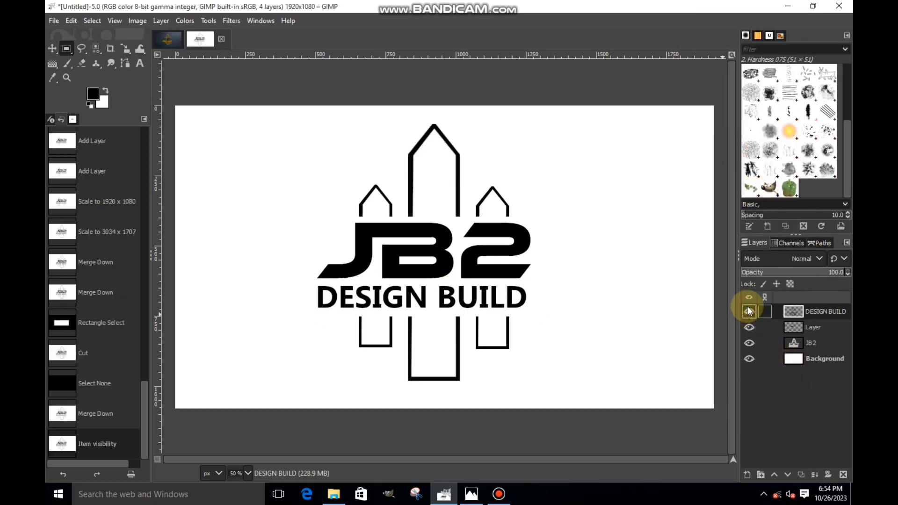
# Step: Merge the layer named Layer down into the JB2 text layer and toggle the merged layer's visibility to check it
pyautogui.click(796, 331)
pyautogui.rightClick(796, 331)
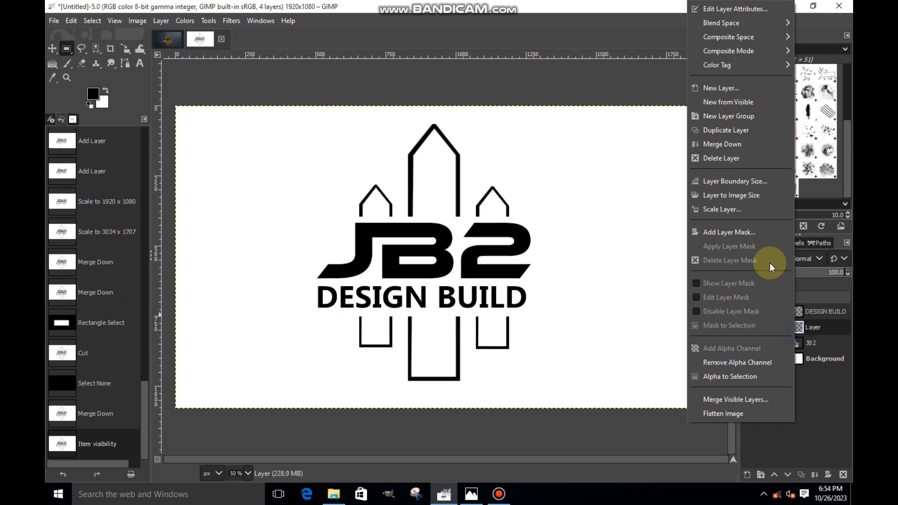
pyautogui.click(722, 144)
pyautogui.click(749, 327)
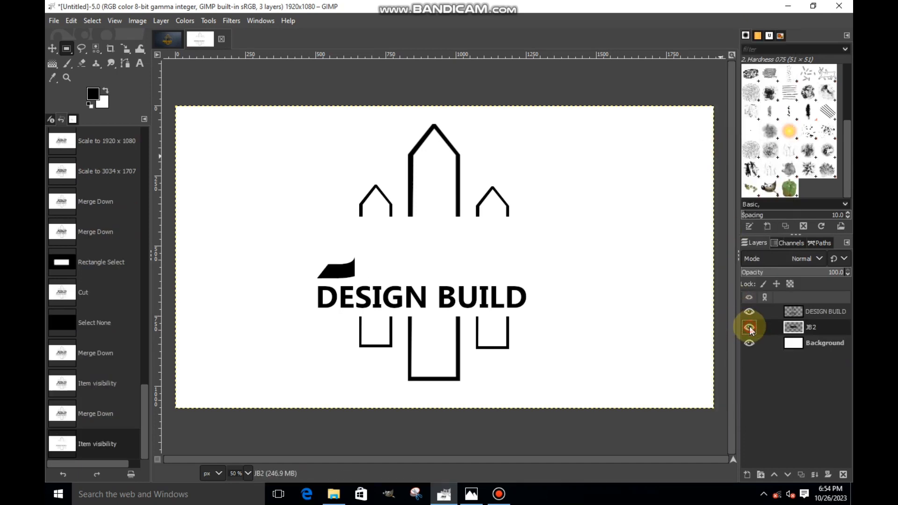
pyautogui.click(750, 327)
# Step: On the DESIGN BUILD layer, select all black areas of the bars and tagline with Select by Color
pyautogui.click(795, 312)
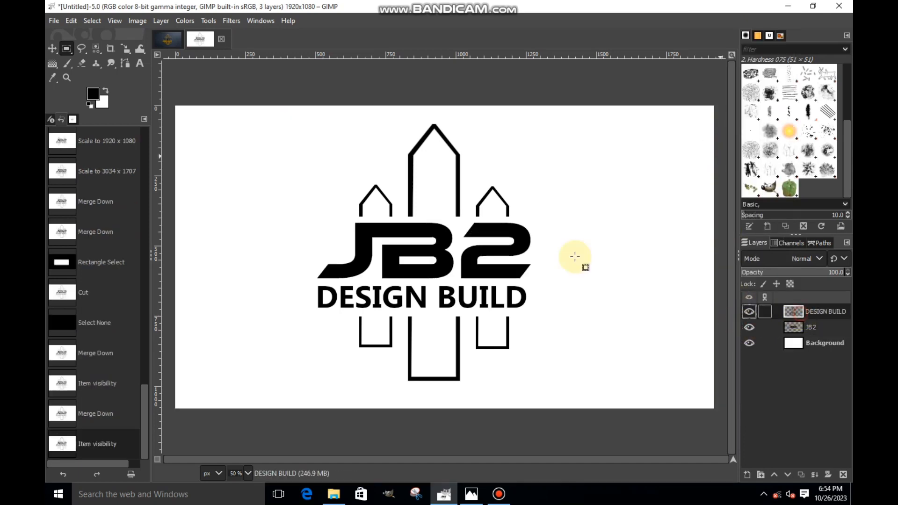
pyautogui.click(96, 49)
pyautogui.scroll(1, 412, 180)
pyautogui.scroll(1, 412, 181)
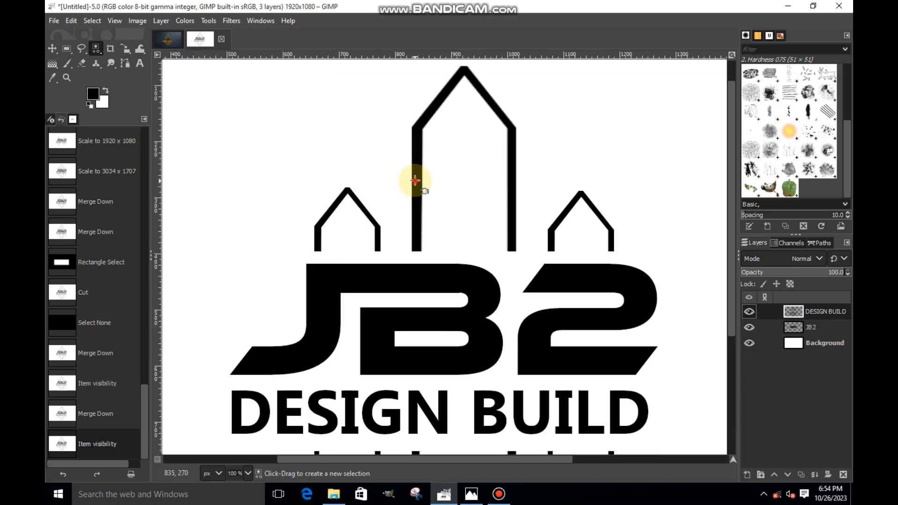
pyautogui.click(412, 181)
pyautogui.click(412, 181)
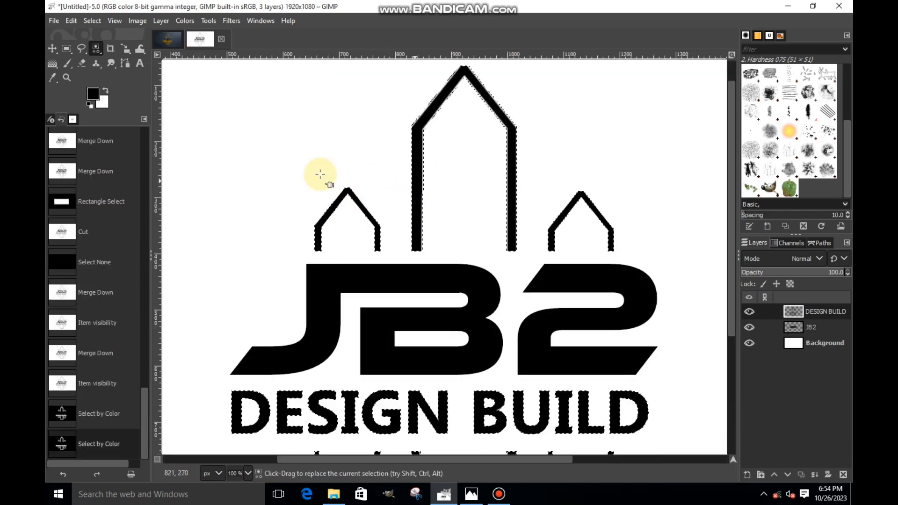
# Step: Set the foreground color to bright orange, fill the selected bars and DESIGN BUILD tagline with it, and clear the selection
pyautogui.click(92, 93)
pyautogui.click(150, 152)
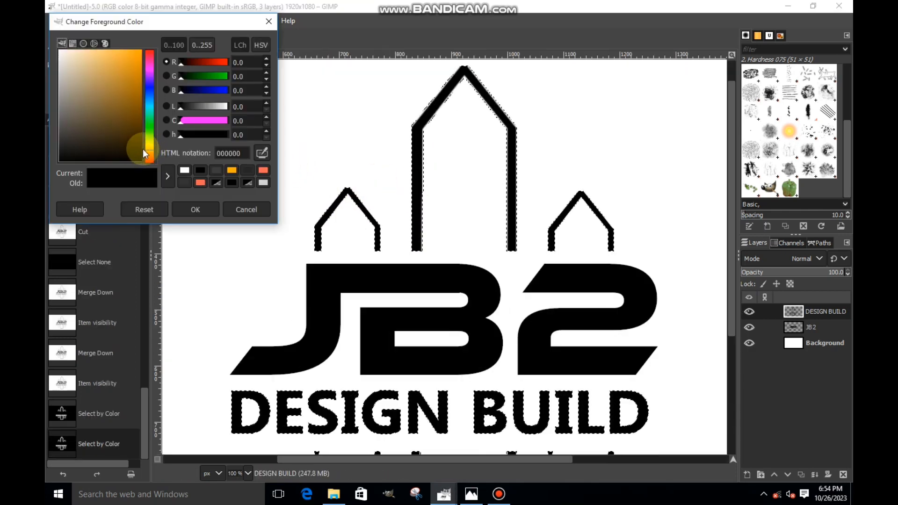
pyautogui.moveTo(137, 134); pyautogui.dragTo(174, 29)
pyautogui.click(192, 210)
pyautogui.rightClick(357, 240)
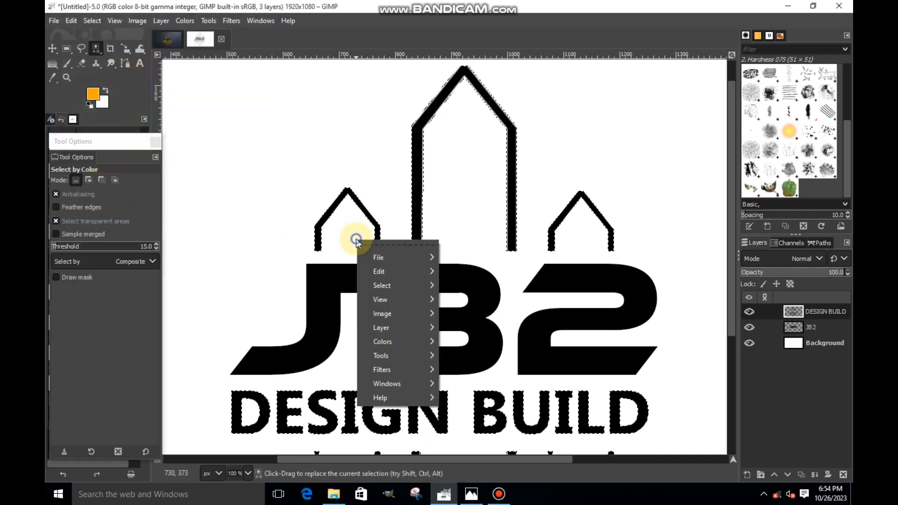
pyautogui.moveTo(385, 274)
pyautogui.click(513, 333)
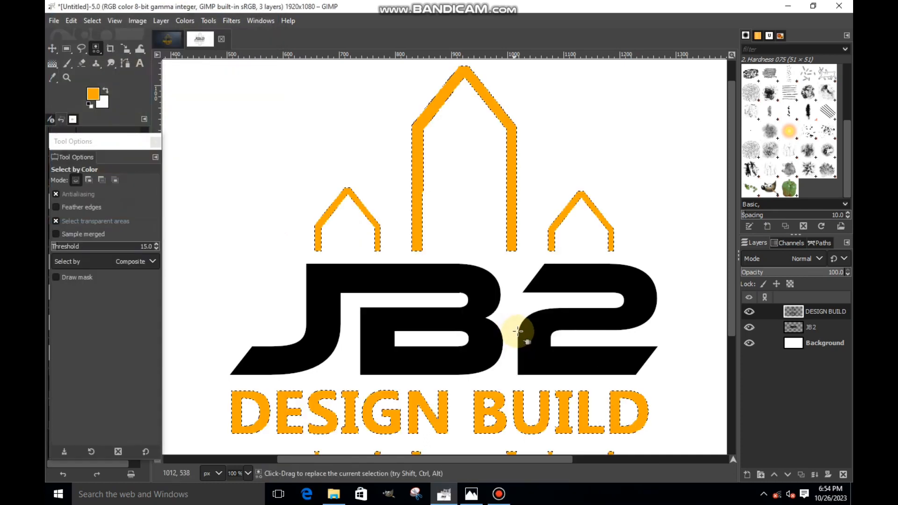
pyautogui.hotkey('ctrl', 'shift', 'a')
# Step: Select the black JB2 lettering by color on the JB2 layer, fill it with dark gray 242424, and deselect
pyautogui.click(797, 329)
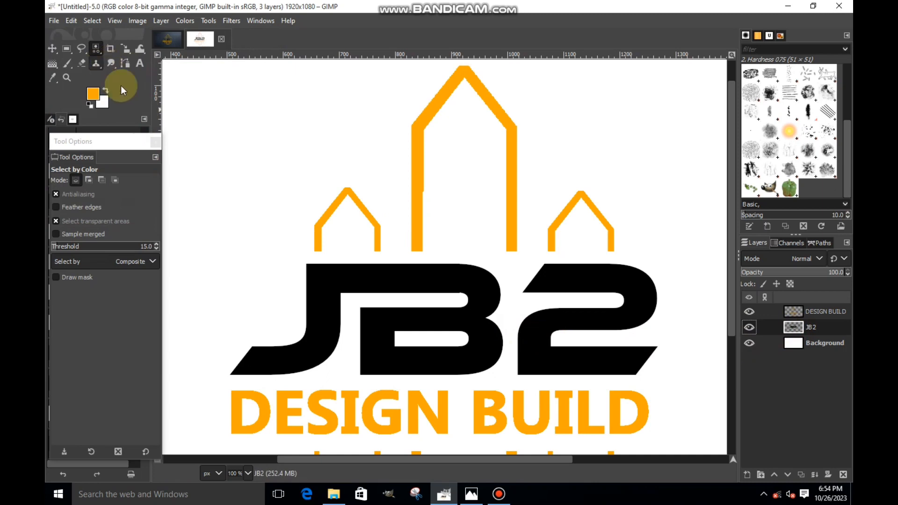
pyautogui.click(323, 280)
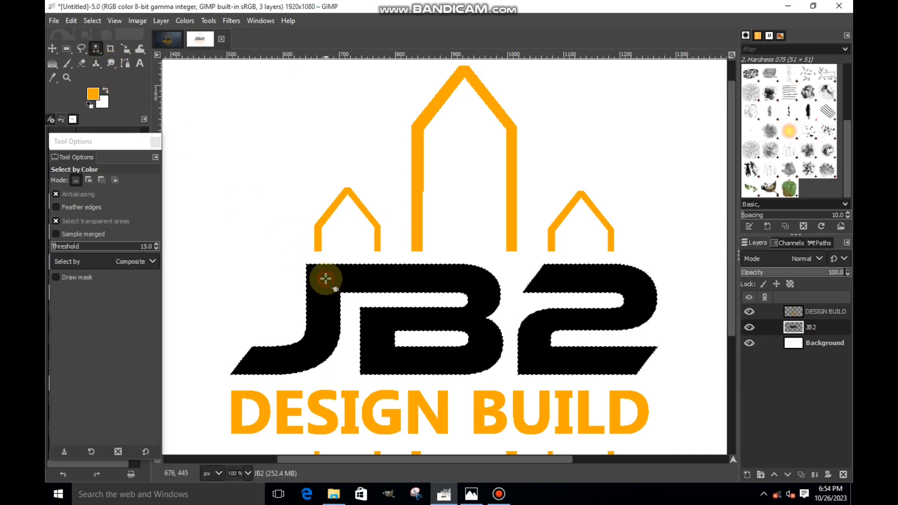
pyautogui.click(93, 99)
pyautogui.moveTo(88, 107); pyautogui.dragTo(57, 155)
pyautogui.click(191, 209)
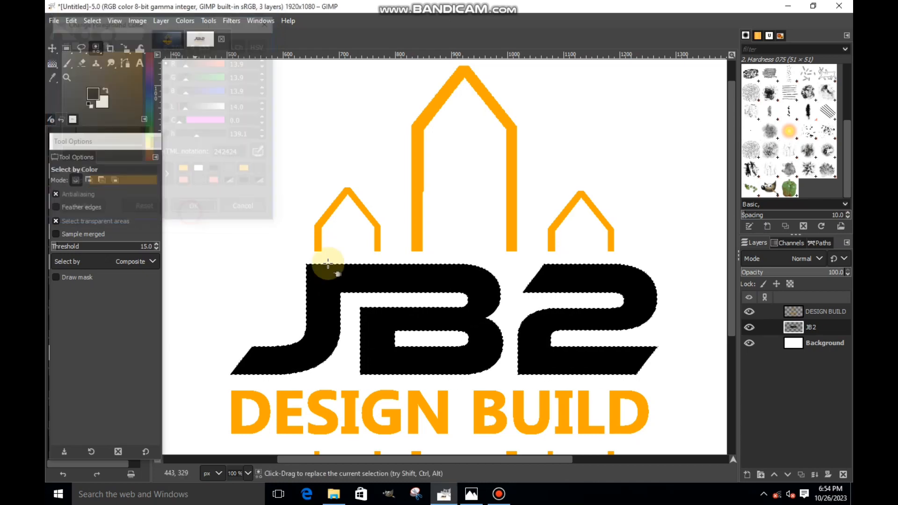
pyautogui.rightClick(331, 268)
pyautogui.moveTo(367, 300)
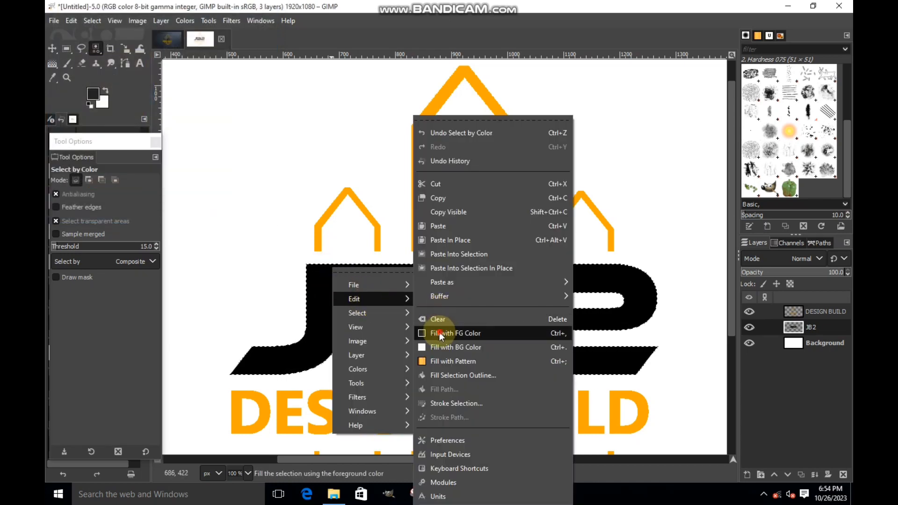
pyautogui.click(439, 332)
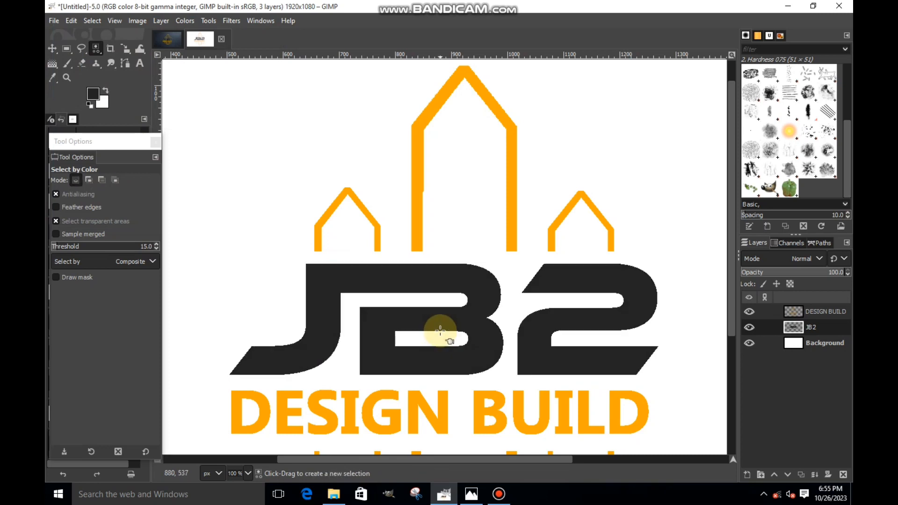
pyautogui.scroll(-2, 440, 331)
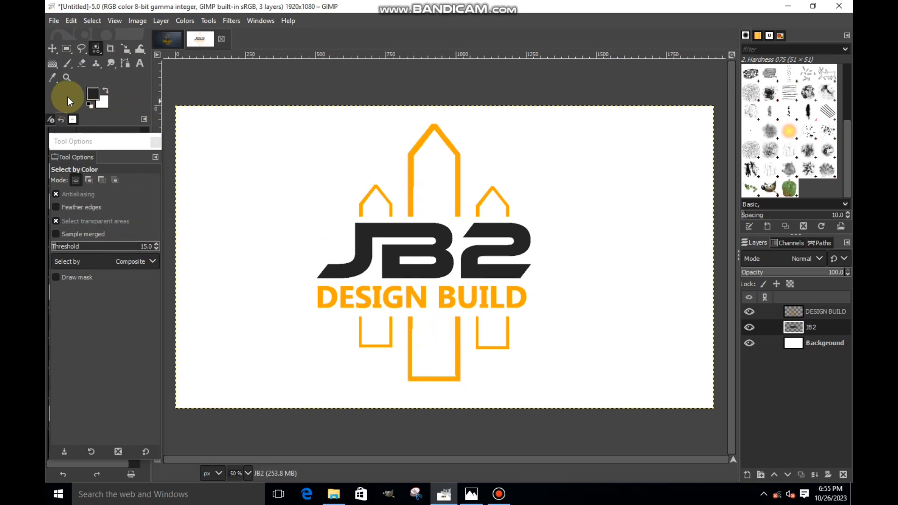
# Step: Set the foreground color to gray 303030, select the JB2 lettering by color, fill it, and clear the selection
pyautogui.click(93, 94)
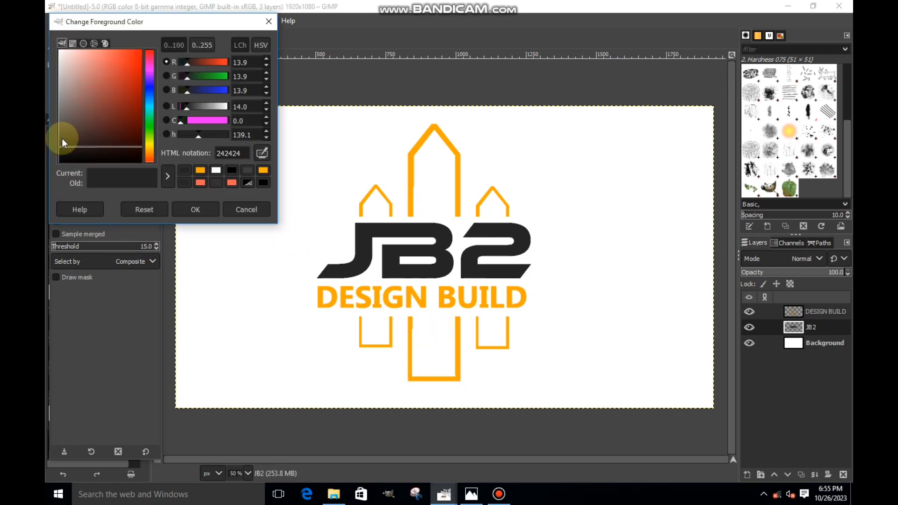
pyautogui.moveTo(53, 140); pyautogui.dragTo(52, 142)
pyautogui.click(190, 210)
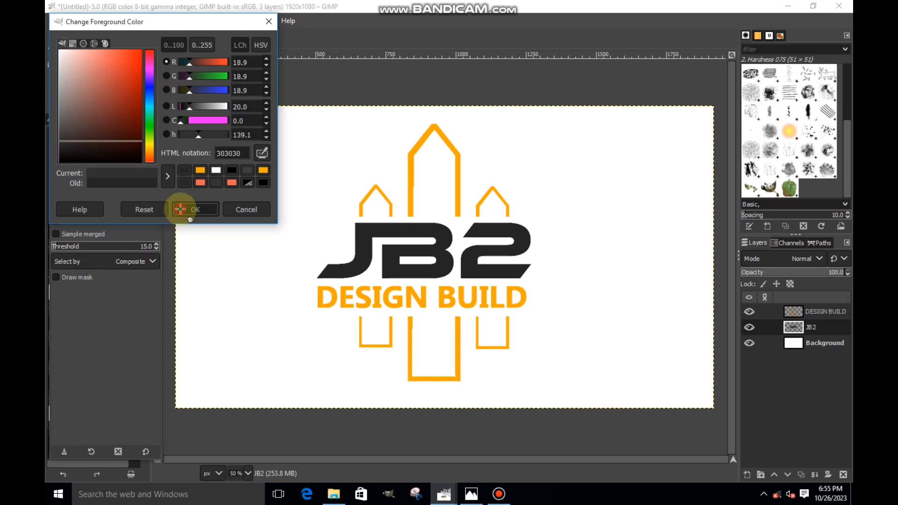
pyautogui.scroll(1, 367, 260)
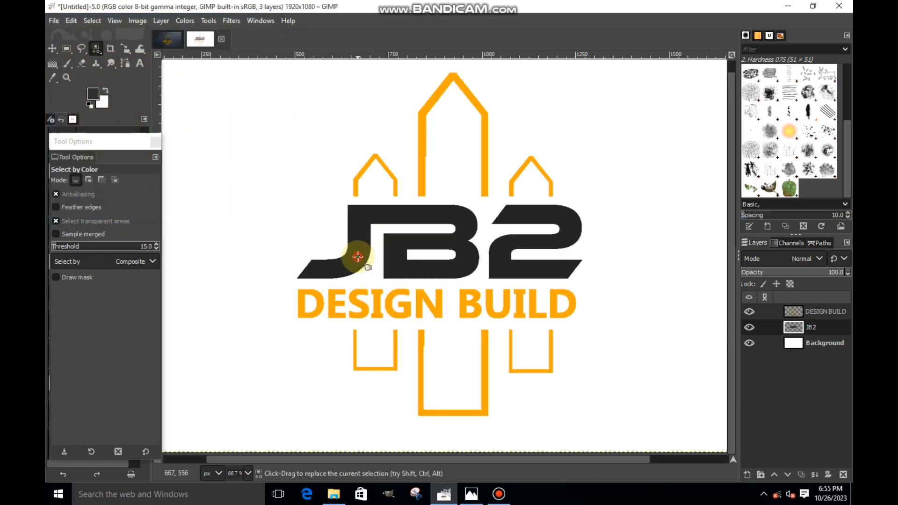
pyautogui.click(360, 258)
pyautogui.rightClick(359, 262)
pyautogui.moveTo(382, 285)
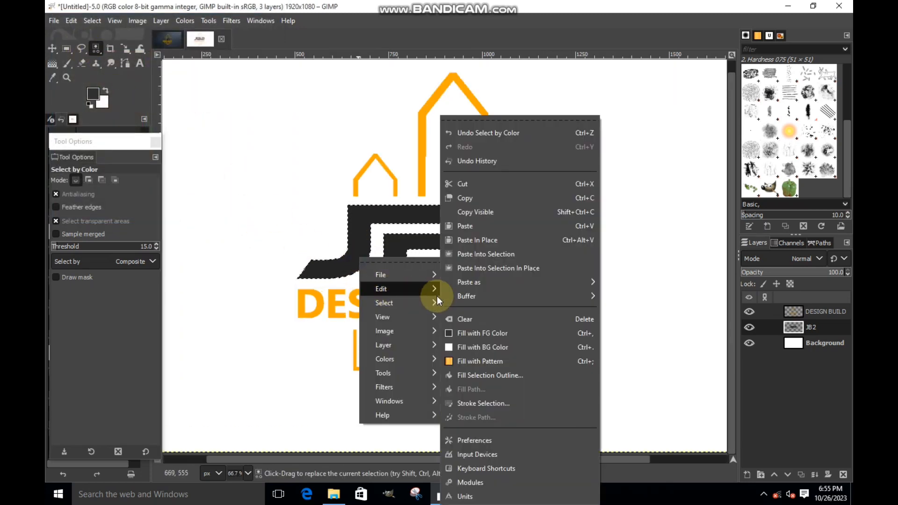
pyautogui.click(491, 332)
pyautogui.hotkey('ctrl', 'shift', 'a')
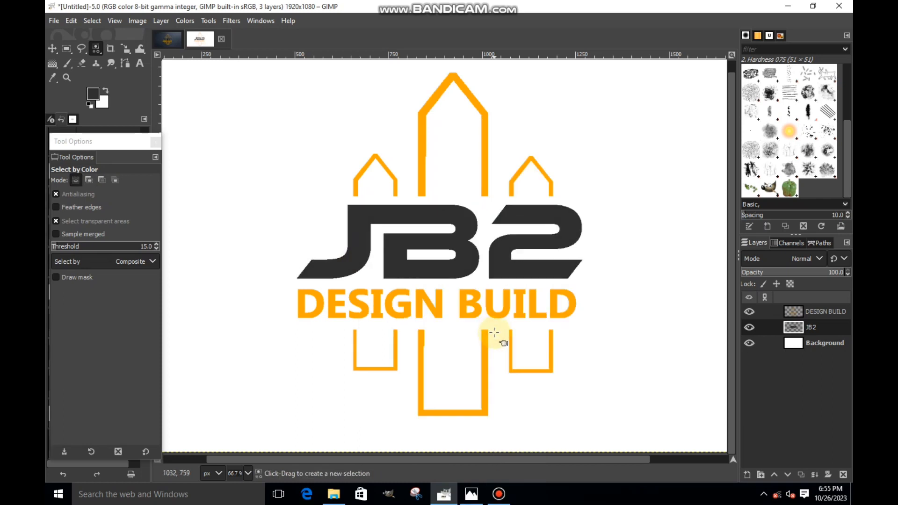
# Step: Merge the DESIGN BUILD layer down into the JB2 layer so the whole logo is on one layer
pyautogui.scroll(-1, 494, 332)
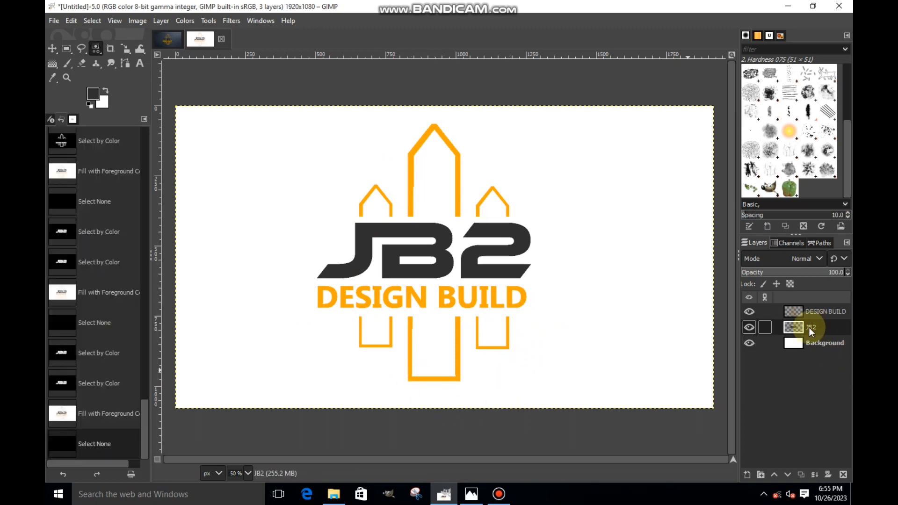
pyautogui.click(798, 316)
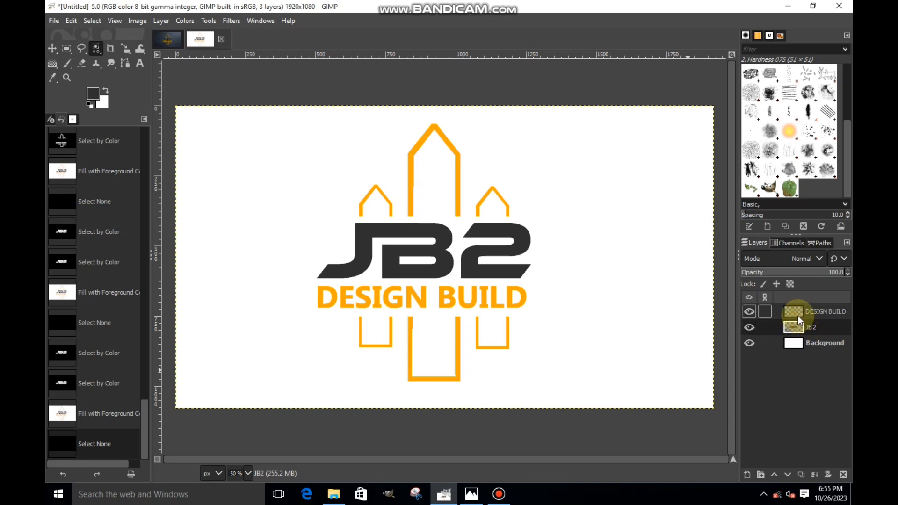
pyautogui.rightClick(798, 316)
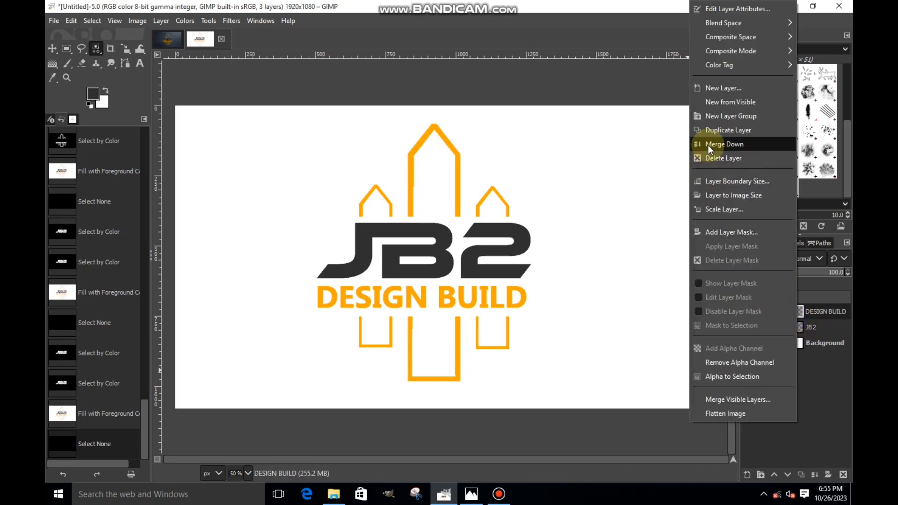
pyautogui.click(768, 143)
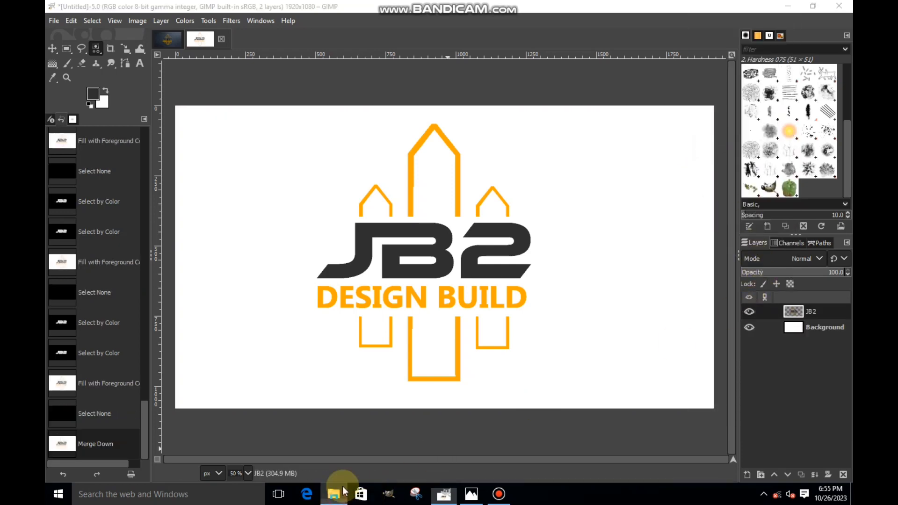
# Step: Switch to File Explorer and bring the dark tiled image "download" from the LOGO BACKGROUND folder into the logo image as a layer
pyautogui.click(334, 492)
pyautogui.moveTo(848, 200); pyautogui.dragTo(849, 179)
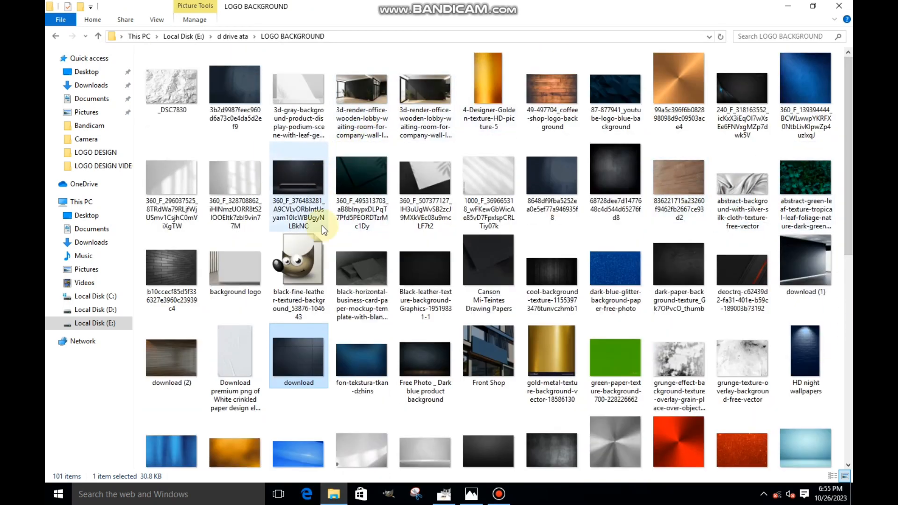
pyautogui.moveTo(288, 372); pyautogui.dragTo(243, 206)
# Step: Scale the download.jpg layer to 1941 x 1481 px so it covers the whole canvas, and apply the scaling
pyautogui.click(131, 51)
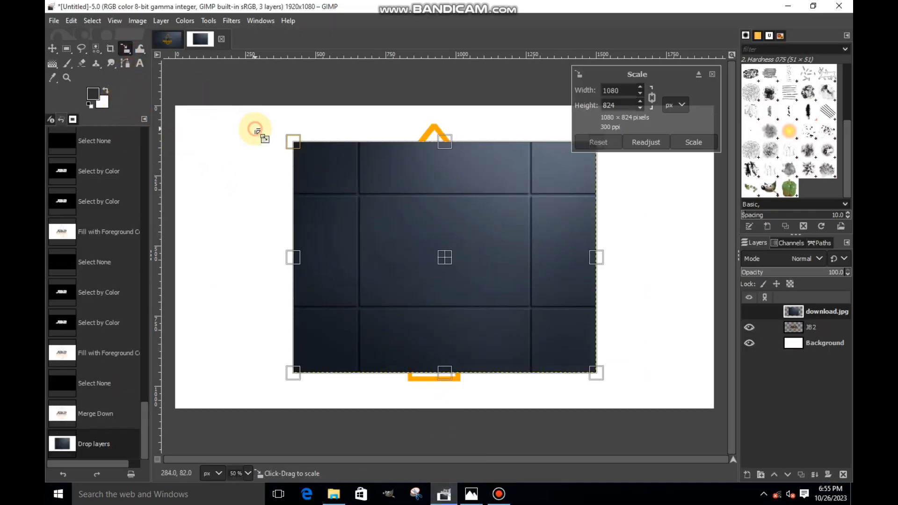
pyautogui.moveTo(255, 126); pyautogui.dragTo(81, 112)
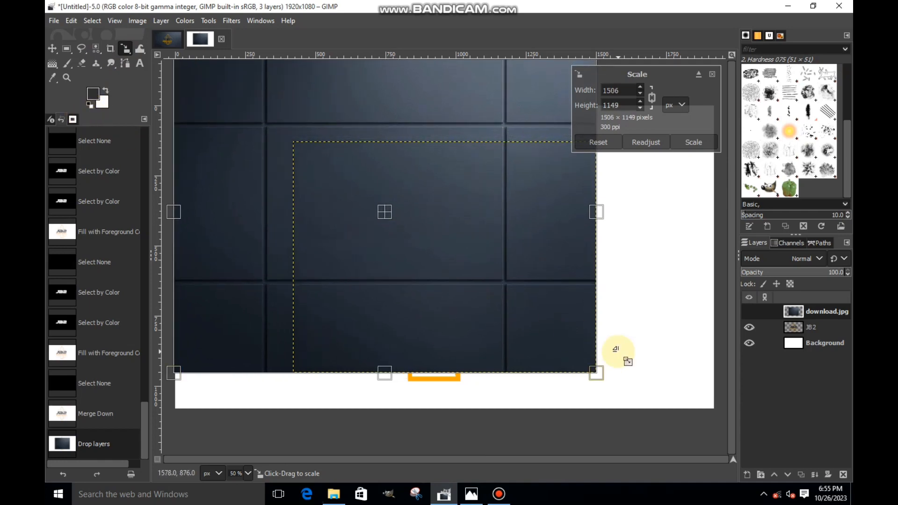
pyautogui.moveTo(622, 355); pyautogui.dragTo(767, 407)
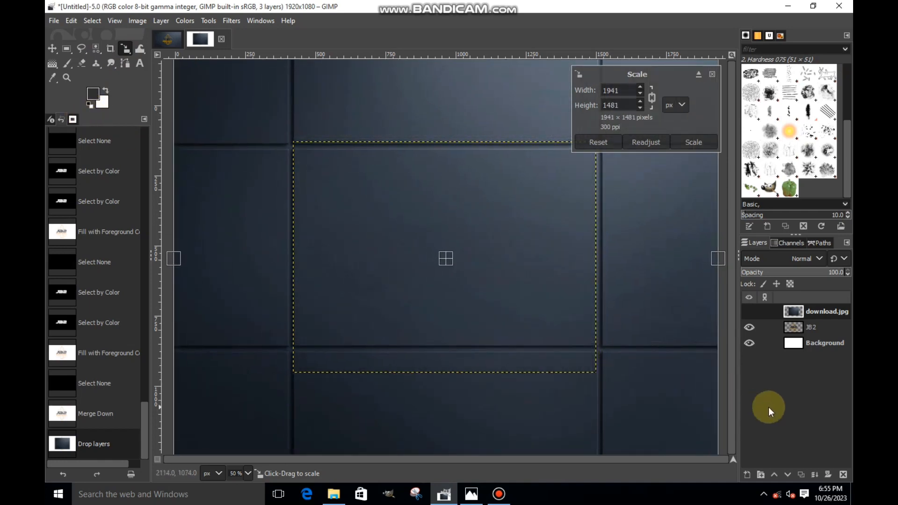
pyautogui.click(703, 141)
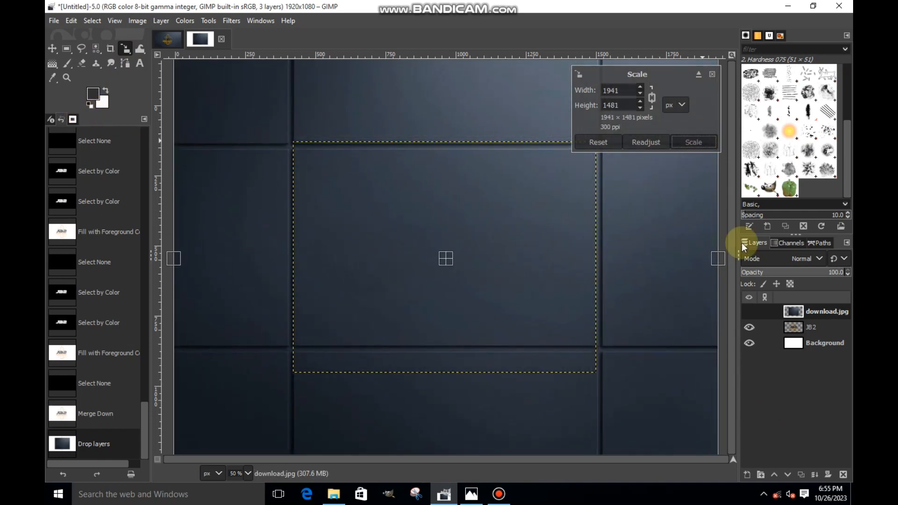
# Step: Move the JB2 layer above download.jpg, then scale the logo to 2594 x 1460 px, centred on the background, and apply
pyautogui.moveTo(808, 328)
pyautogui.mouseDown()
pyautogui.moveTo(802, 337)
pyautogui.moveTo(798, 315)
pyautogui.mouseUp()
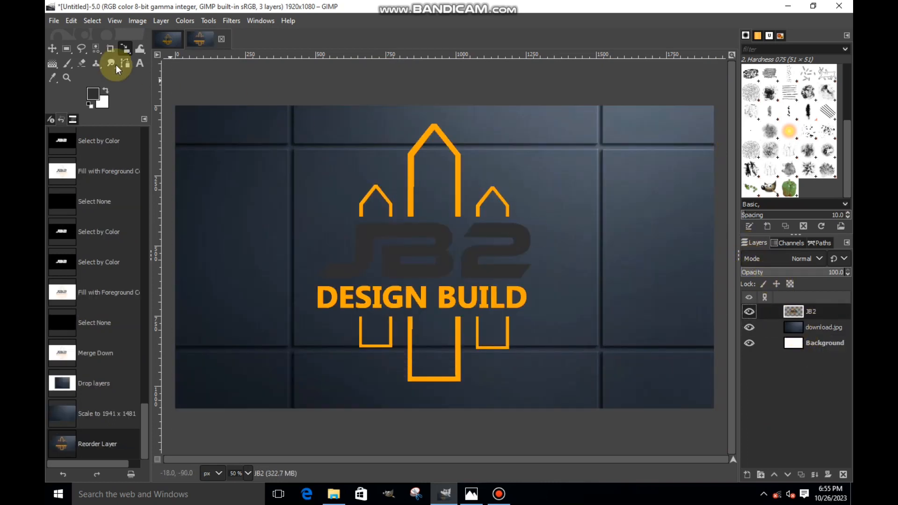
pyautogui.click(262, 115)
pyautogui.moveTo(229, 144); pyautogui.dragTo(317, 217)
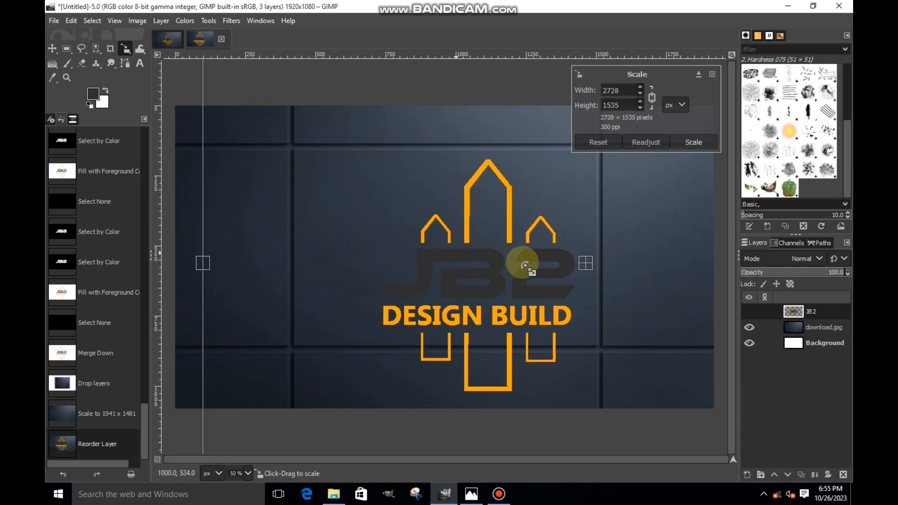
pyautogui.moveTo(580, 266); pyautogui.dragTo(564, 247)
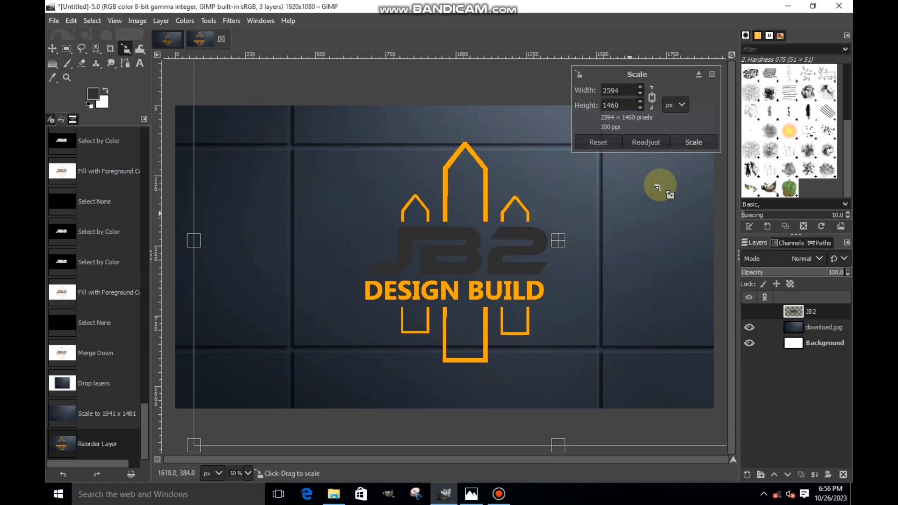
pyautogui.click(698, 144)
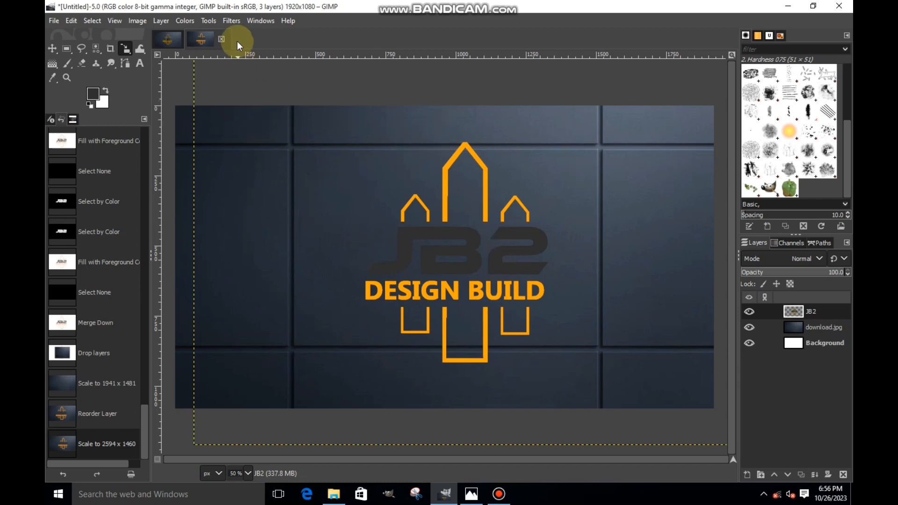
# Step: Start a Long Shadow filter on the JB2 layer and set its shadow color to black 000000
pyautogui.click(230, 21)
pyautogui.moveTo(263, 146)
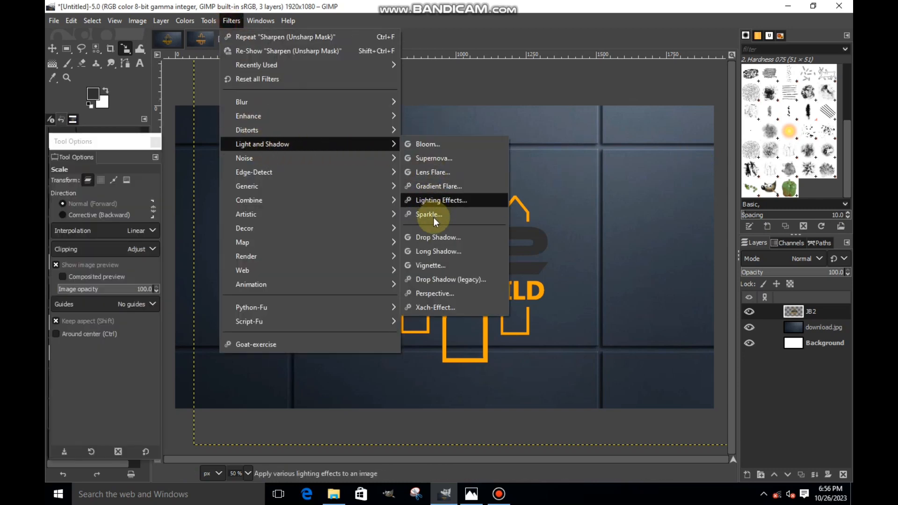
pyautogui.click(430, 253)
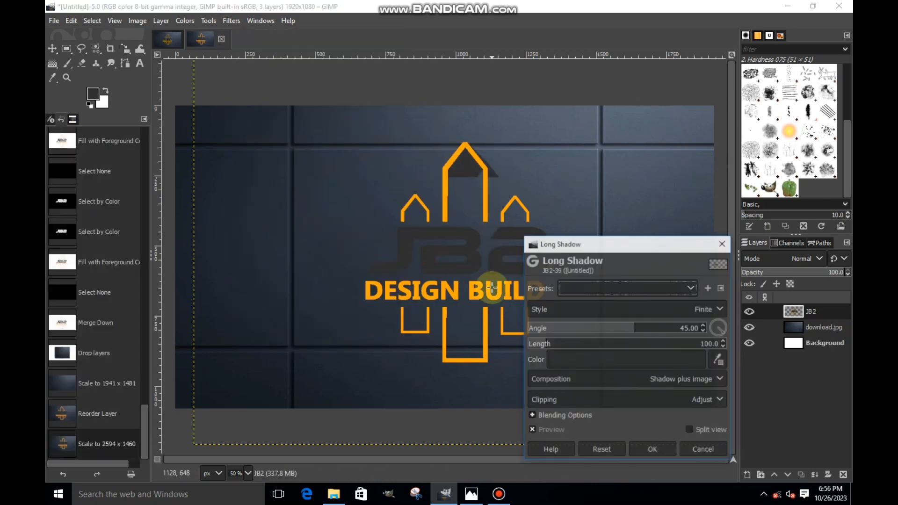
pyautogui.click(583, 362)
pyautogui.click(494, 404)
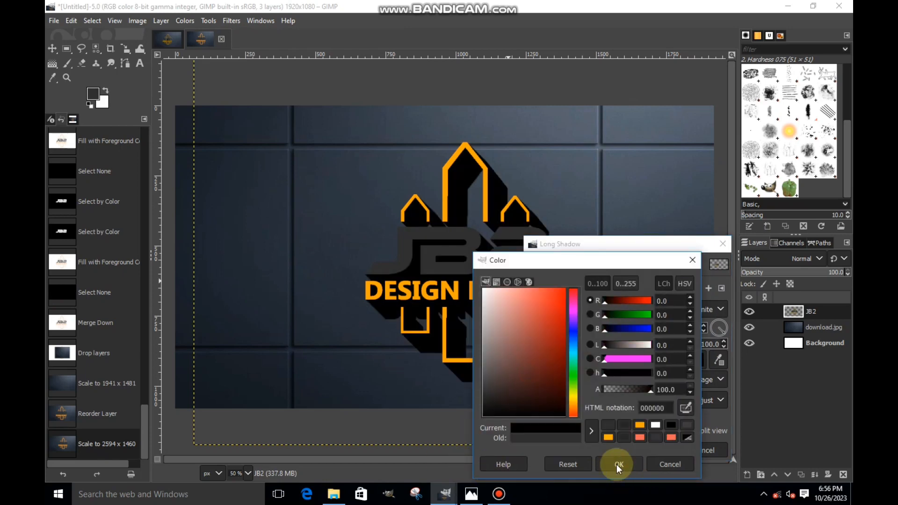
pyautogui.click(618, 465)
pyautogui.moveTo(606, 243); pyautogui.dragTo(658, 216)
# Step: Set the long shadow's length to 17.4 and its angle to 149.68, and apply the filter
pyautogui.click(583, 319)
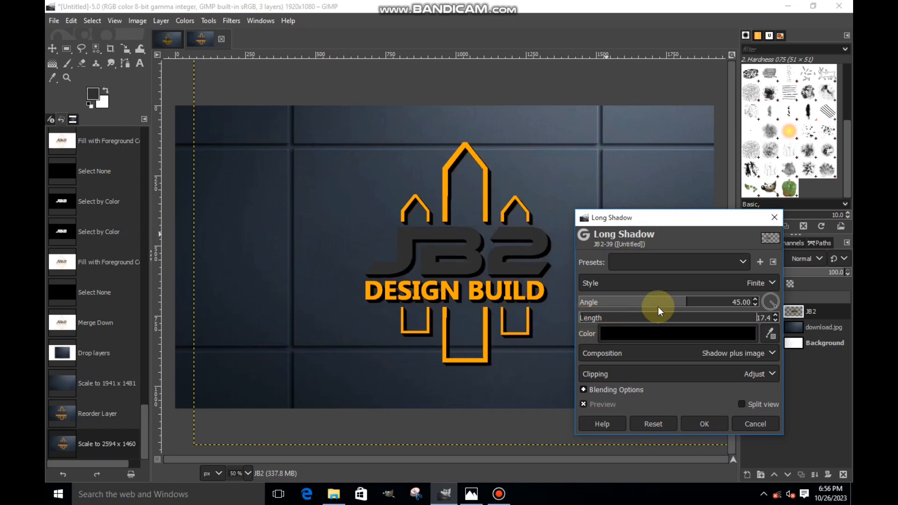
pyautogui.moveTo(657, 305); pyautogui.dragTo(579, 304)
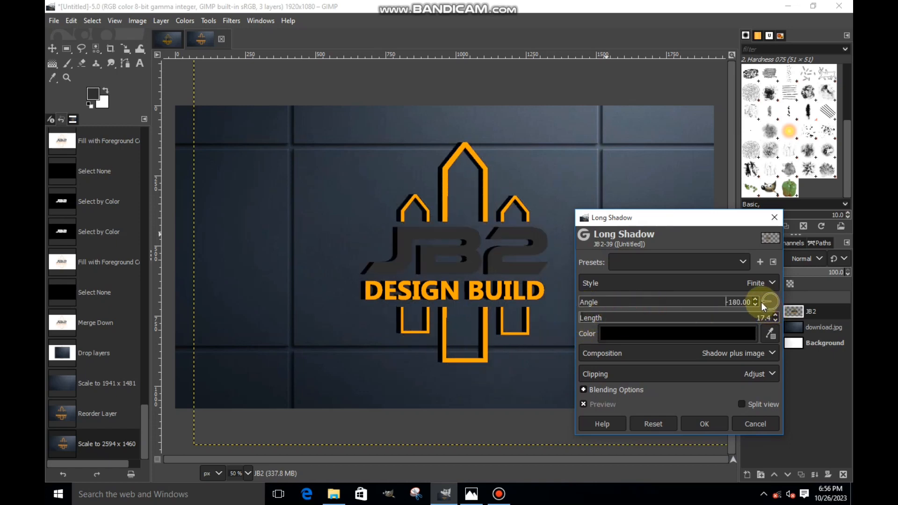
pyautogui.moveTo(762, 305); pyautogui.dragTo(763, 303)
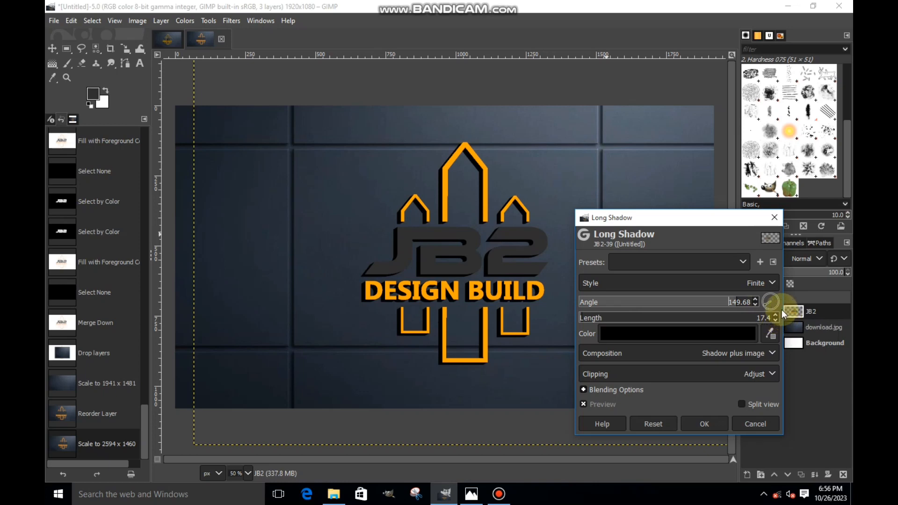
pyautogui.click(699, 422)
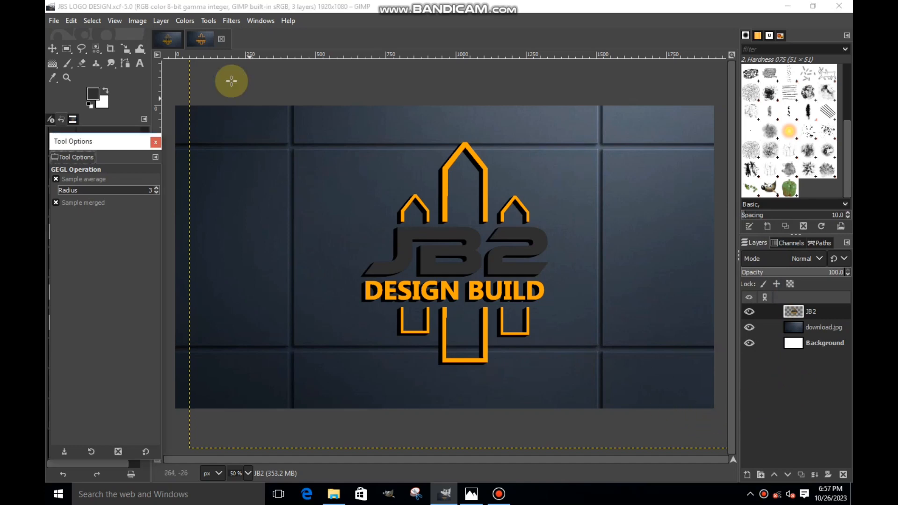
# Step: Switch to File Explorer and bring the abstract-background-with-silver-silk-cloth-texture-free-vector image from LOGO BACKGROUND into the logo image as a layer
pyautogui.click(334, 495)
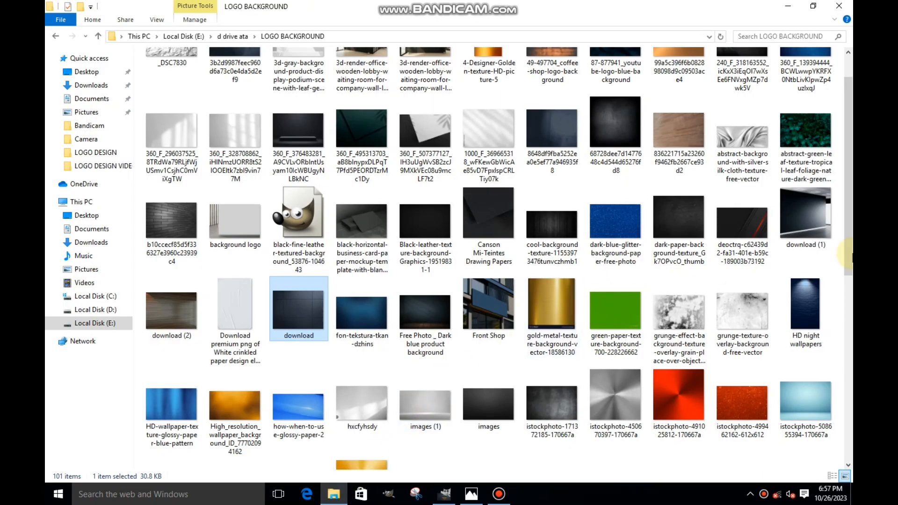
pyautogui.click(735, 161)
pyautogui.moveTo(736, 160); pyautogui.dragTo(376, 241)
# Step: Scale the silver silk texture layer to 2053 x 831 px, position it over the whole logo, and apply
pyautogui.click(130, 48)
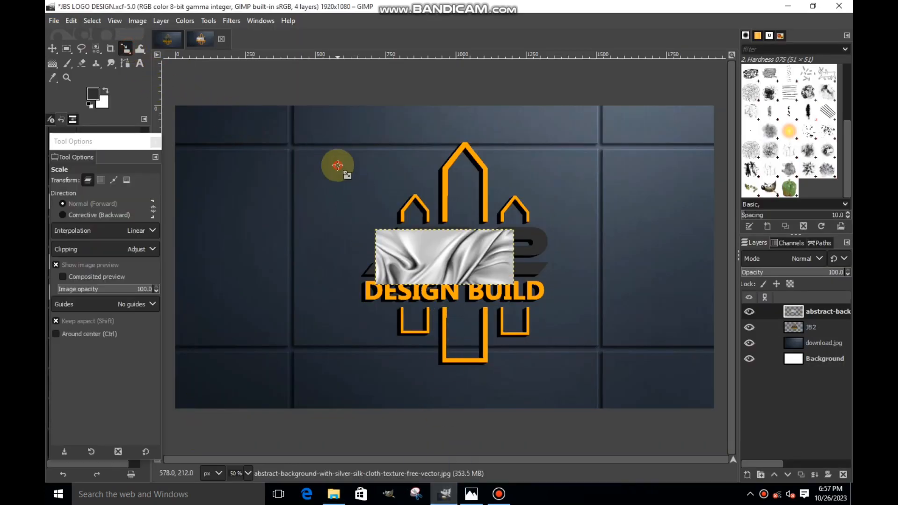
pyautogui.moveTo(337, 165); pyautogui.dragTo(132, 26)
pyautogui.moveTo(471, 326); pyautogui.dragTo(653, 457)
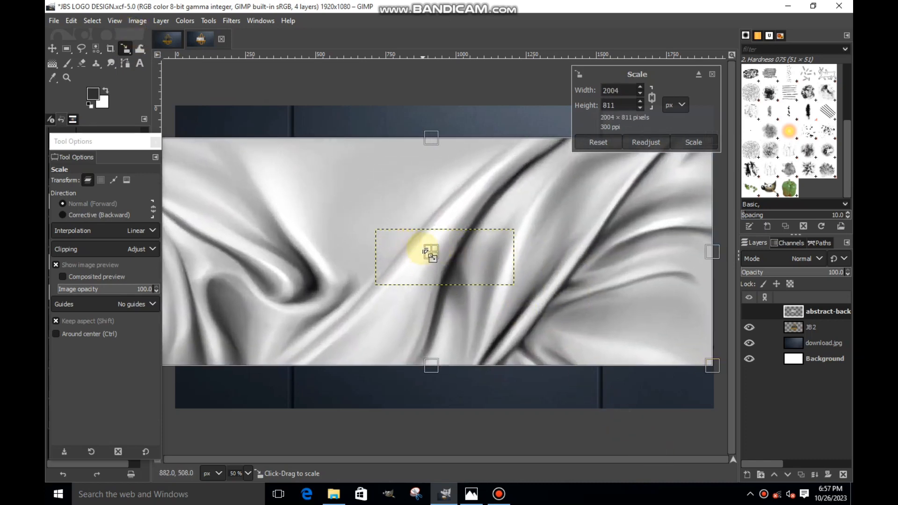
pyautogui.moveTo(427, 253); pyautogui.dragTo(358, 252)
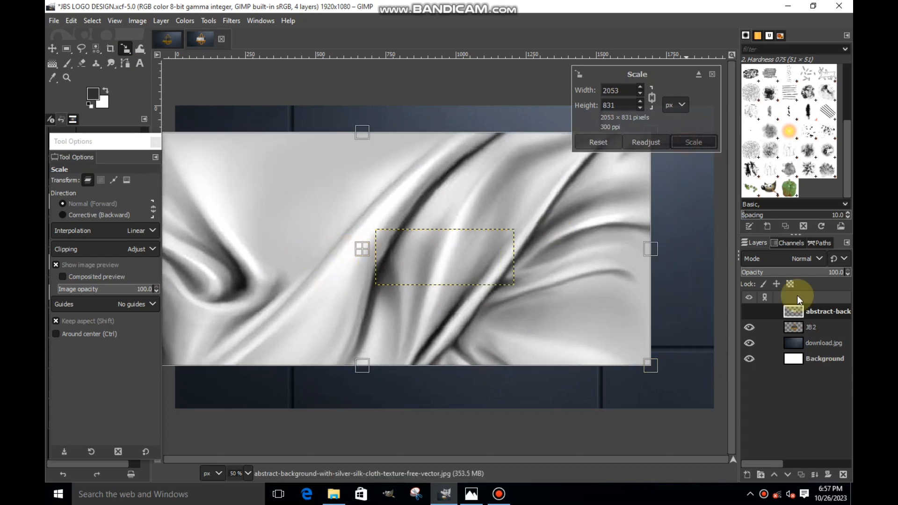
# Step: Select the JB2 layer's logo shape from its alpha, invert the selection, and cut the surplus from the silk texture layer
pyautogui.rightClick(804, 331)
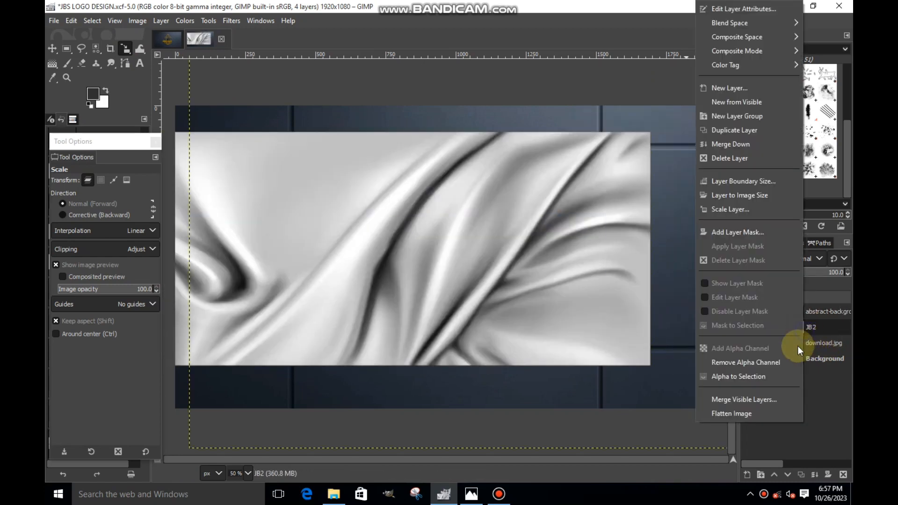
pyautogui.click(767, 377)
pyautogui.click(800, 311)
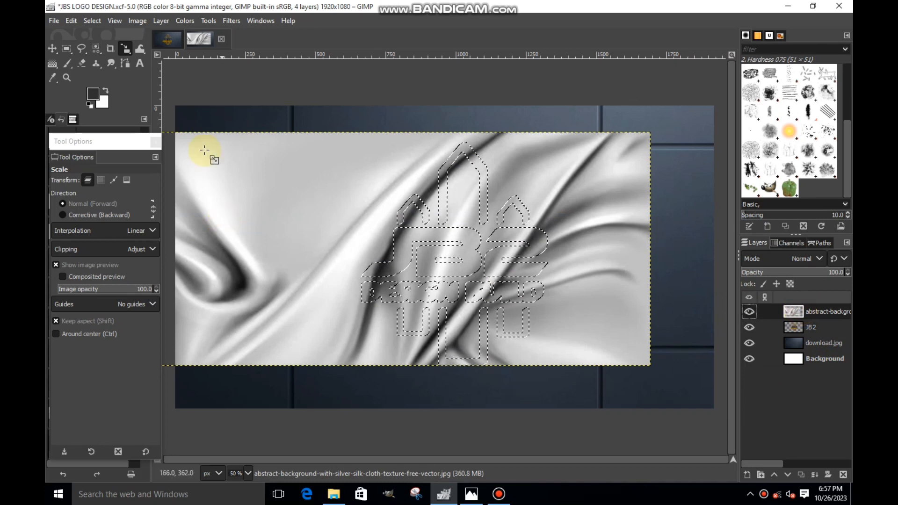
pyautogui.click(91, 21)
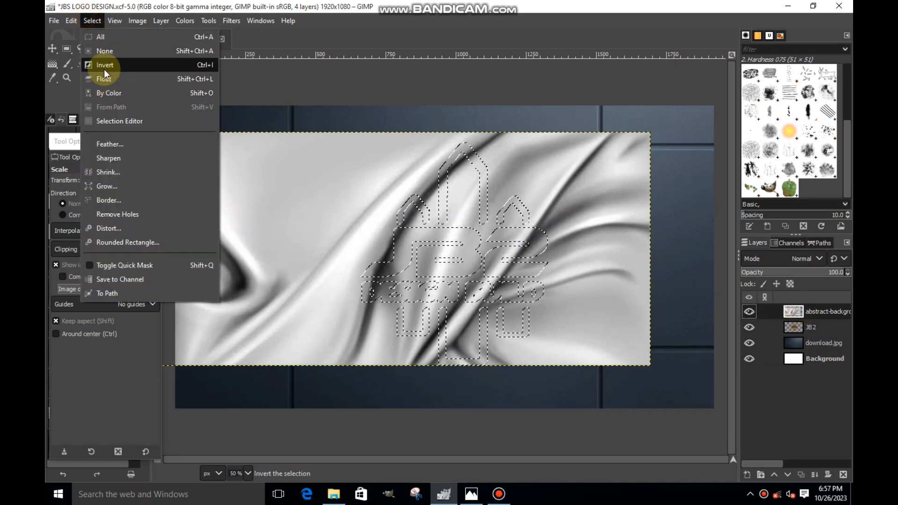
pyautogui.click(104, 65)
pyautogui.rightClick(392, 252)
pyautogui.moveTo(412, 274)
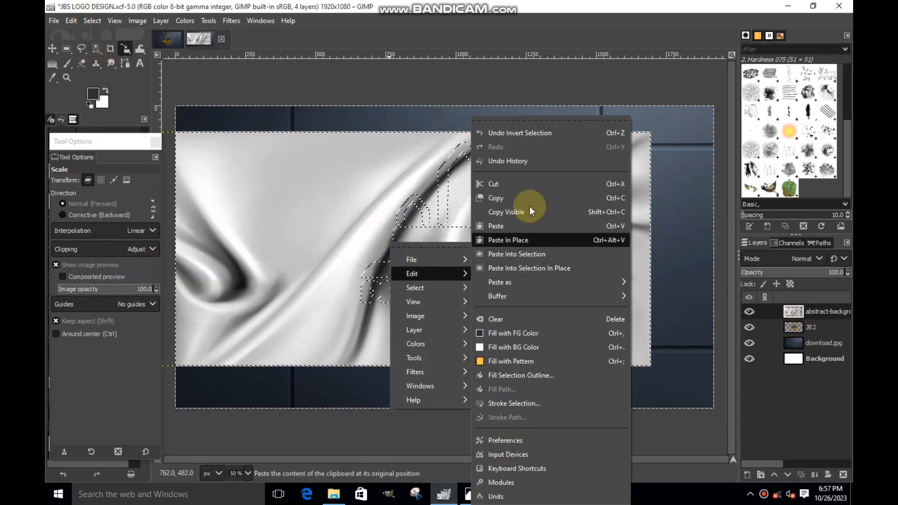
pyautogui.click(517, 187)
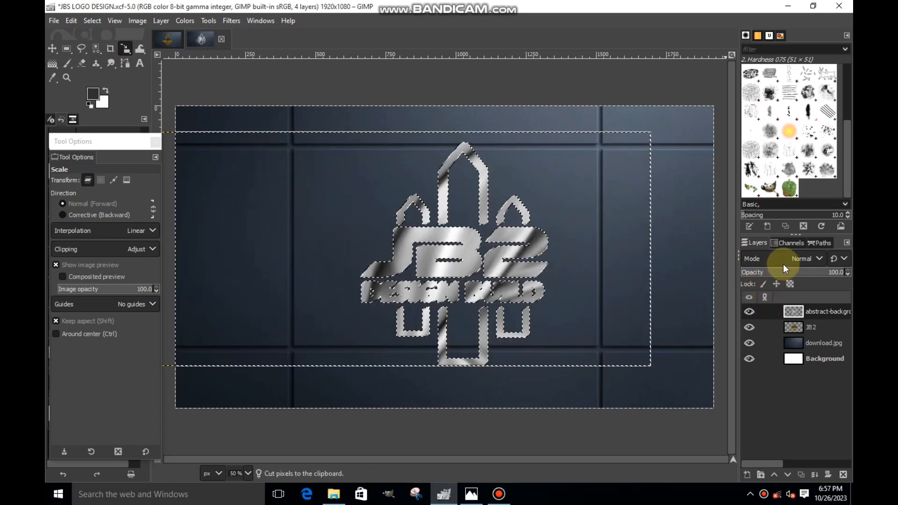
# Step: Set the silk texture layer's blend mode to Overlay and clear the selection
pyautogui.click(788, 260)
pyautogui.click(769, 242)
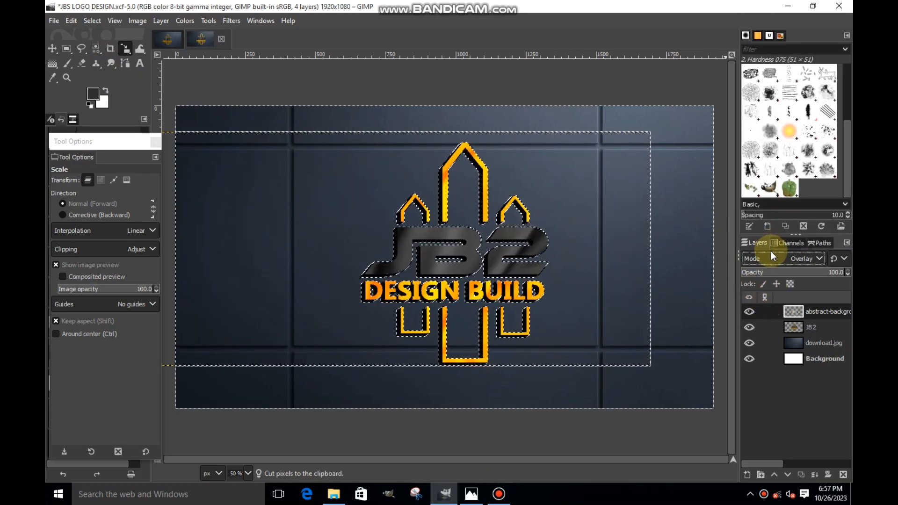
pyautogui.hotkey('ctrl', 'shift', 'a')
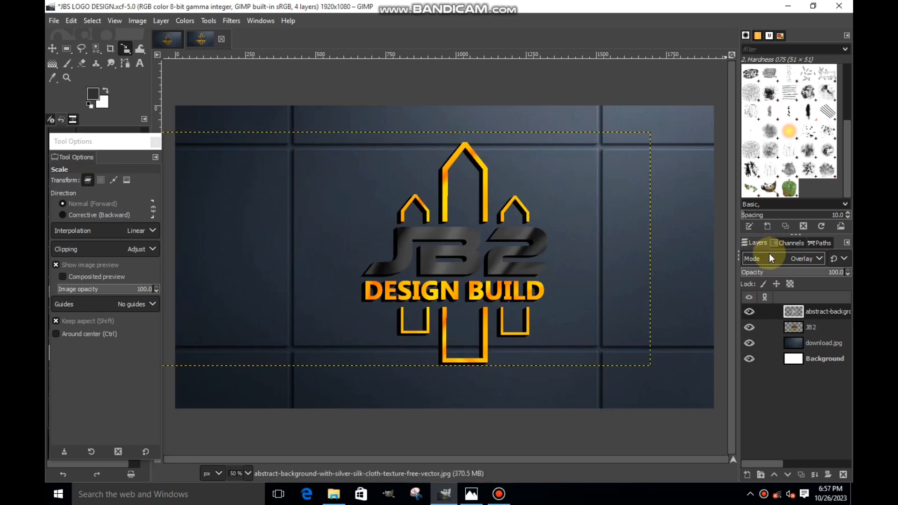
# Step: Lower the silk texture layer's exposure to -0.407 and merge the layer down into the JB2 layer
pyautogui.click(187, 19)
pyautogui.click(195, 105)
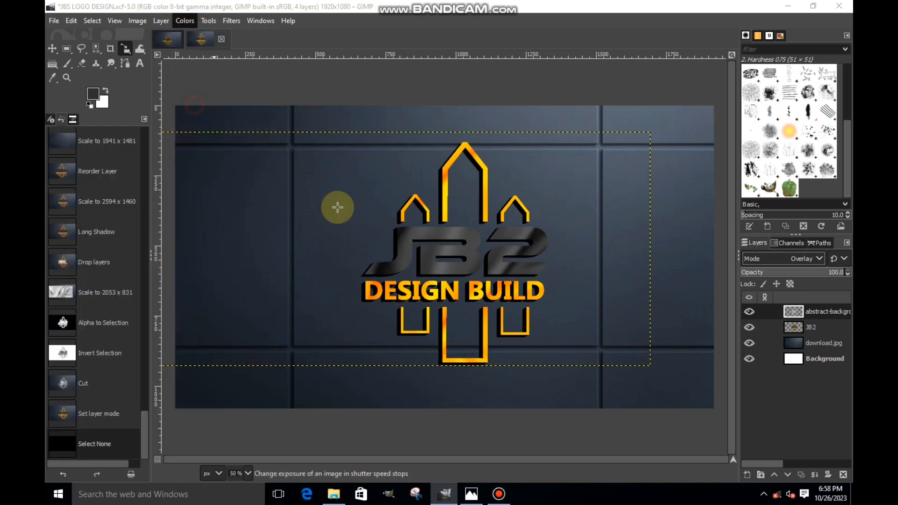
pyautogui.moveTo(654, 298); pyautogui.dragTo(659, 296)
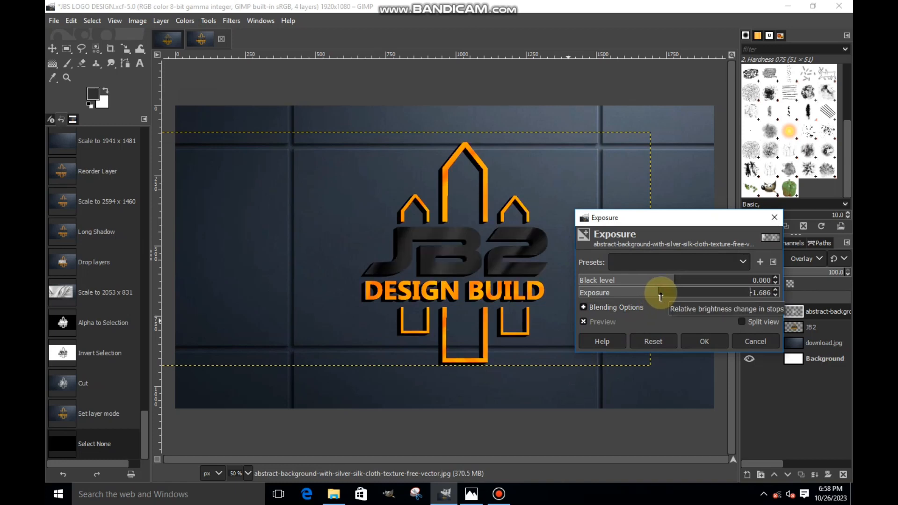
pyautogui.click(667, 293)
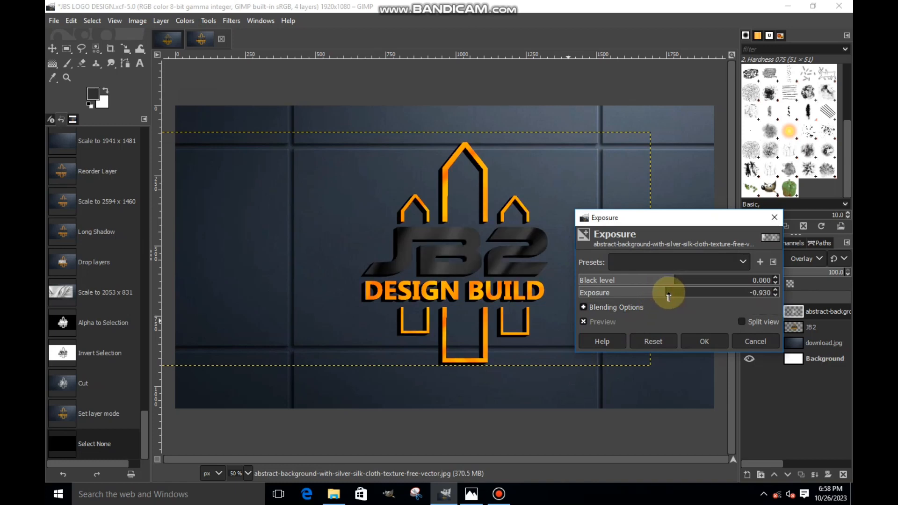
pyautogui.moveTo(670, 296); pyautogui.dragTo(676, 296)
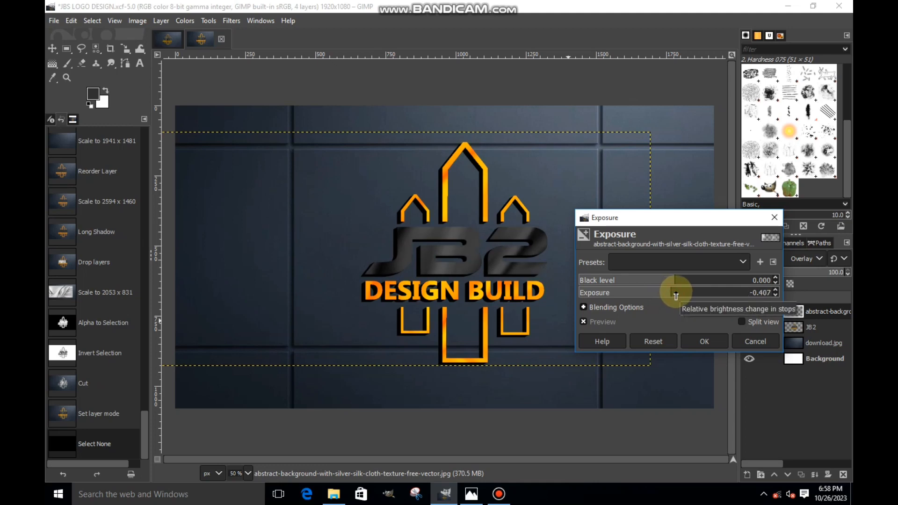
pyautogui.click(712, 341)
pyautogui.rightClick(805, 313)
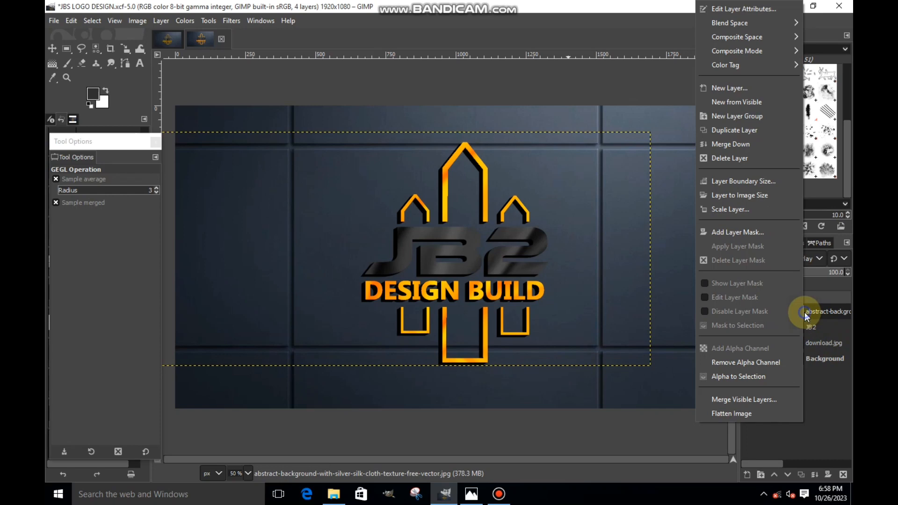
pyautogui.click(729, 144)
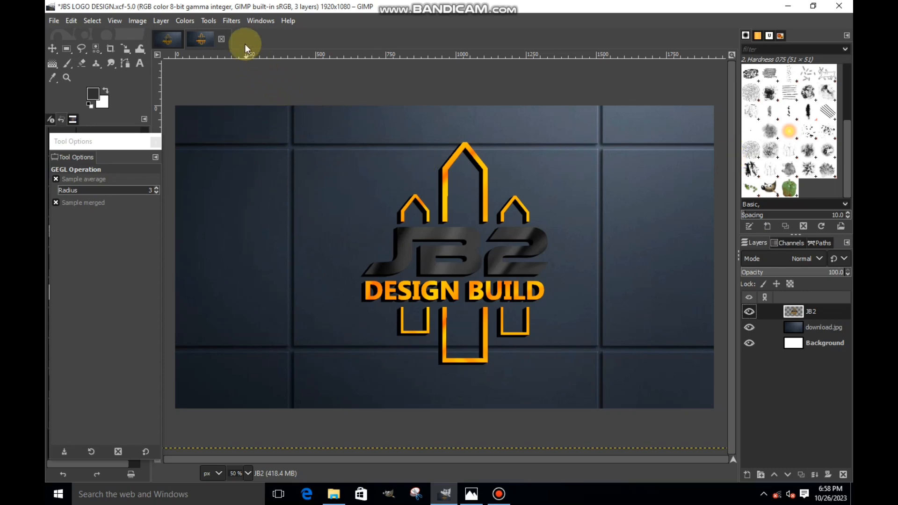
# Step: Start a Drop Shadow filter on the JB2 layer and set the shadow opacity to 0.767
pyautogui.click(233, 20)
pyautogui.moveTo(246, 144)
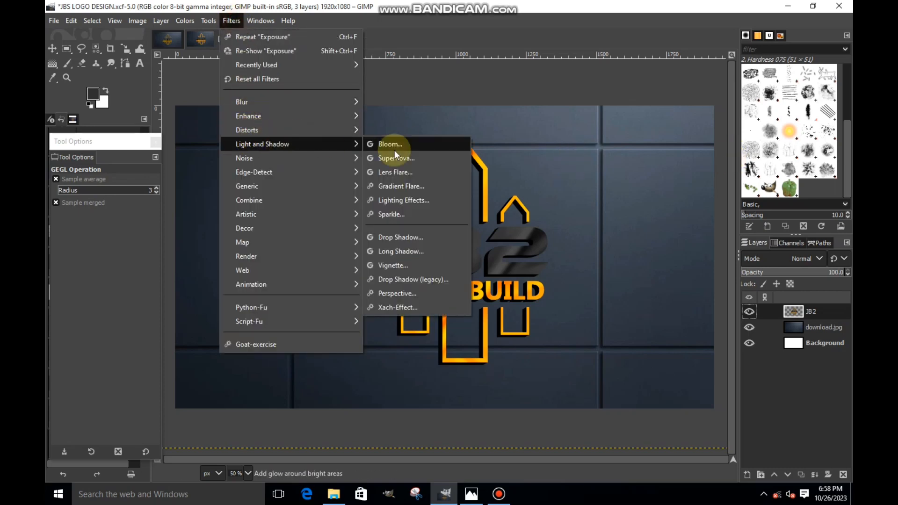
pyautogui.click(413, 237)
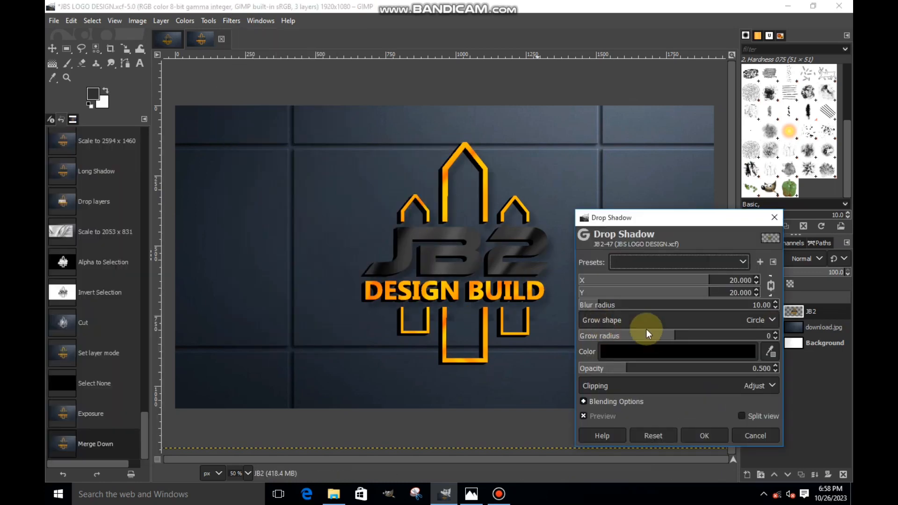
pyautogui.moveTo(632, 367); pyautogui.dragTo(652, 367)
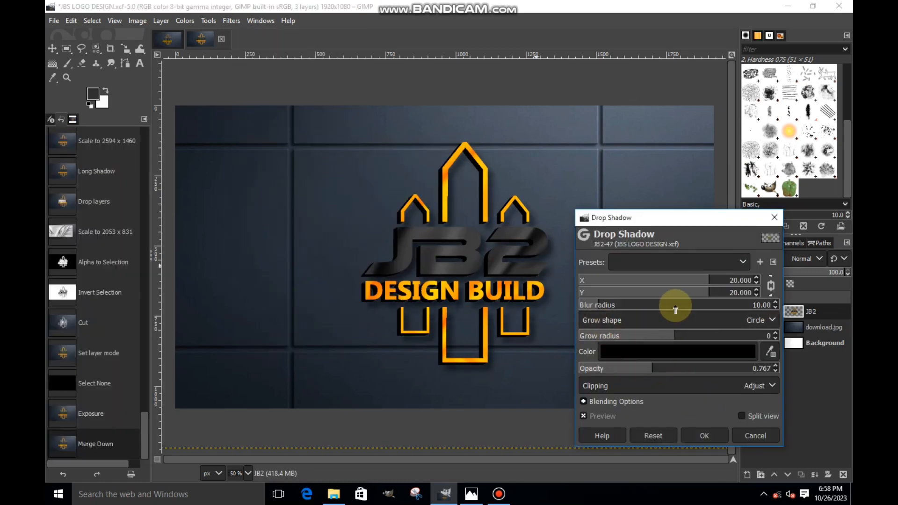
# Step: Unlink the drop shadow offsets, set X to -12.903 and Y to 14.194, and apply the shadow
pyautogui.click(768, 293)
pyautogui.moveTo(736, 293); pyautogui.dragTo(626, 280)
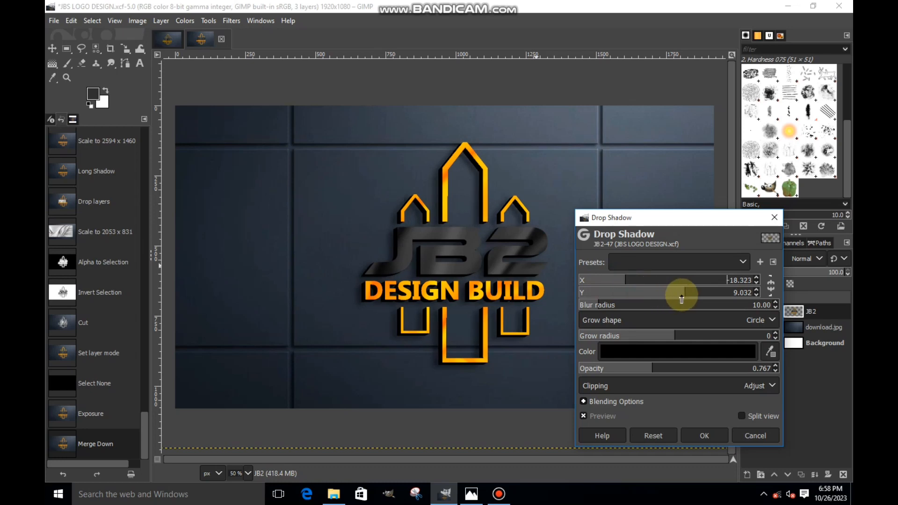
pyautogui.moveTo(683, 295); pyautogui.dragTo(693, 294)
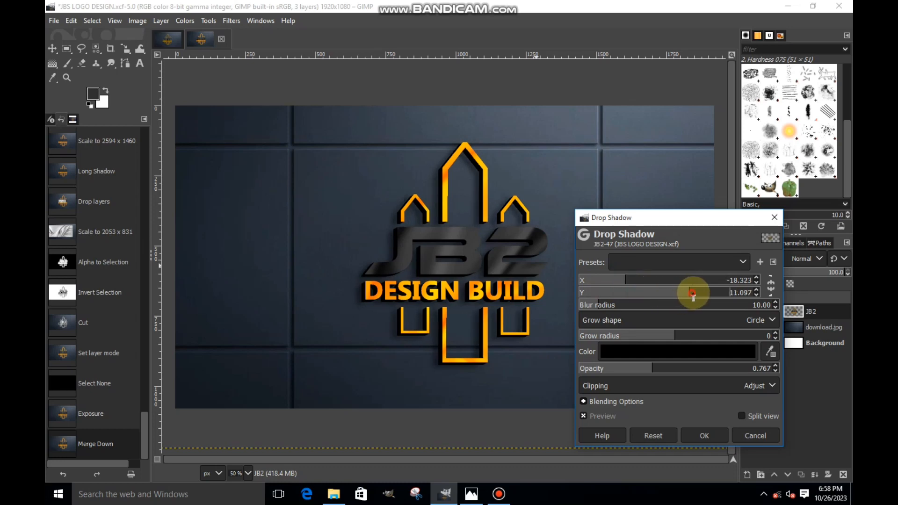
pyautogui.click(644, 280)
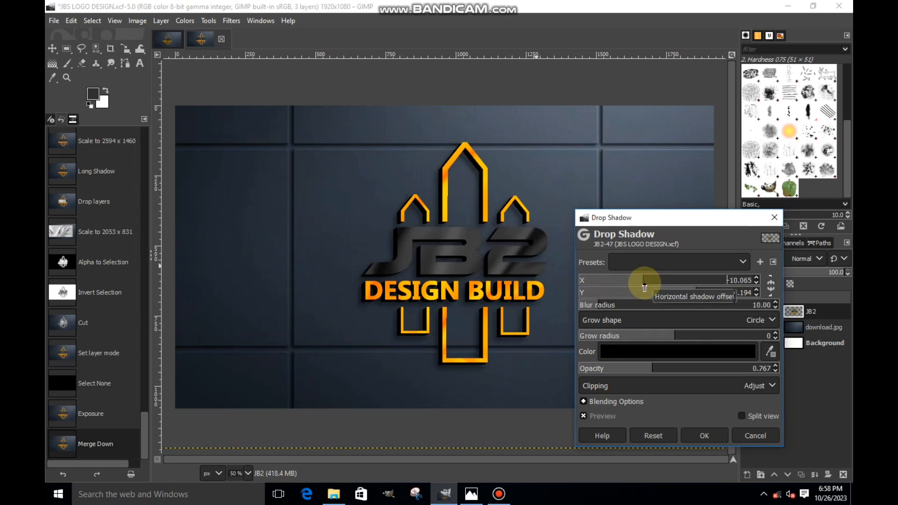
pyautogui.moveTo(644, 282); pyautogui.dragTo(636, 282)
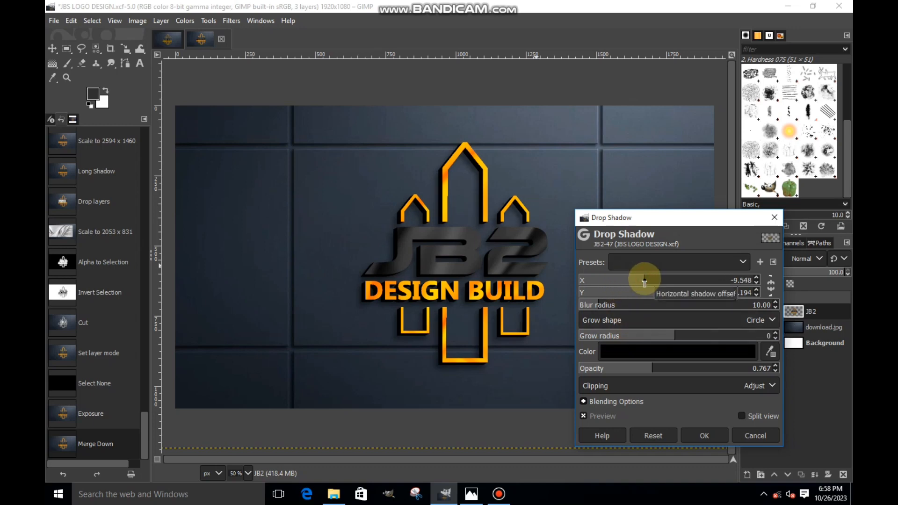
pyautogui.moveTo(640, 283); pyautogui.dragTo(629, 283)
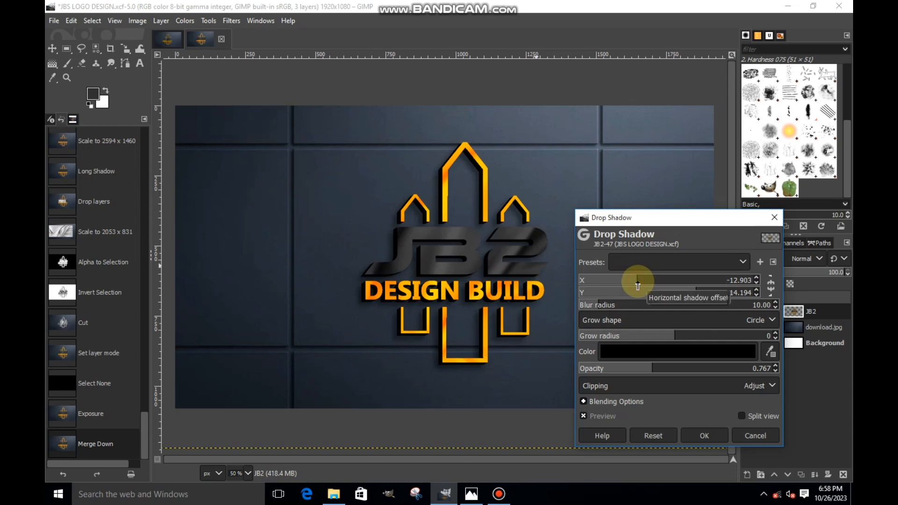
pyautogui.click(715, 437)
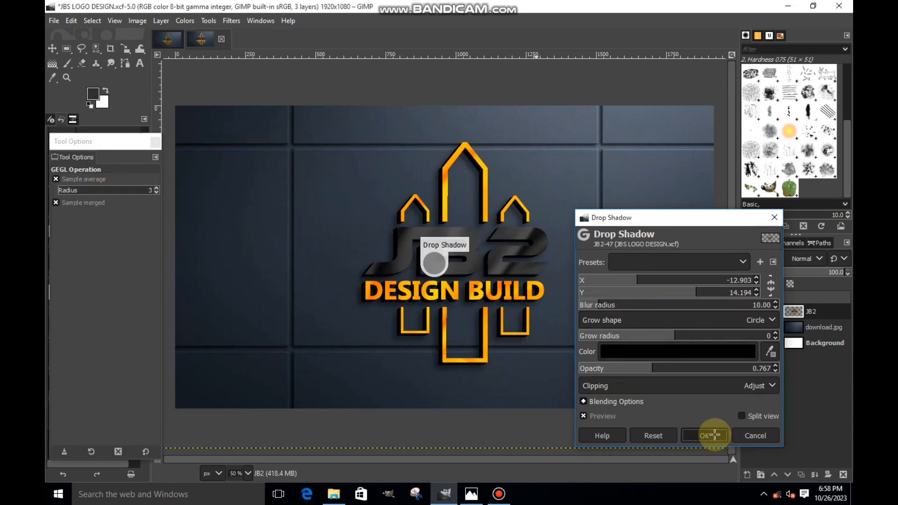